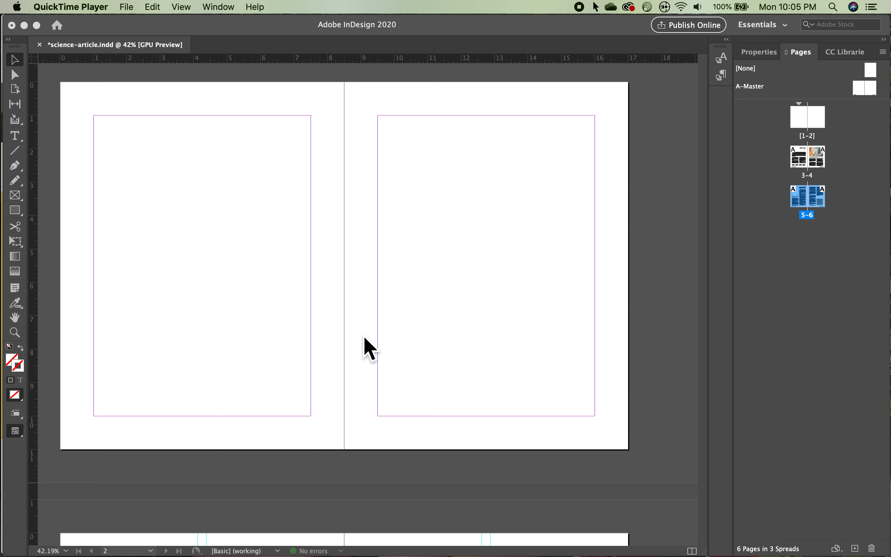
Step: Place the cover-nasa-galaxy.jpg image as a frame spanning the whole first spread, including the bleed
left_click(12, 61)
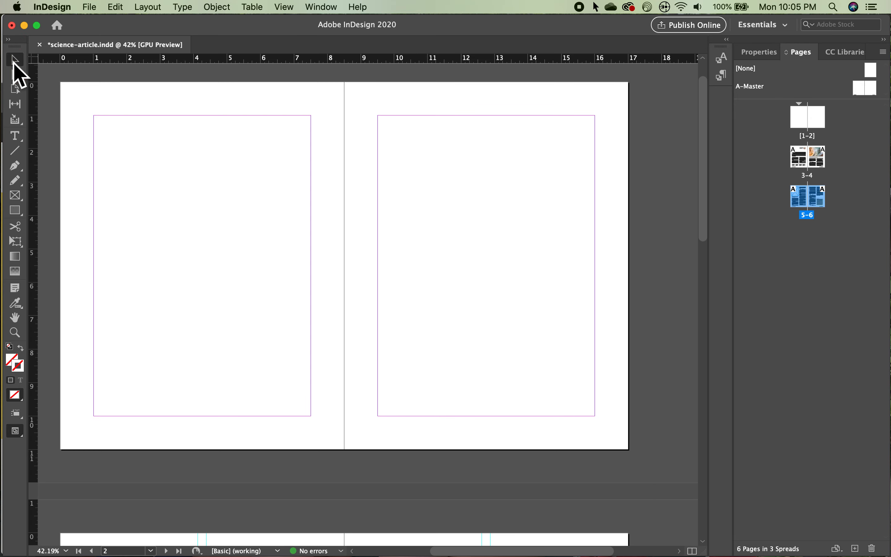
scroll(155, 197, "down", 1, "alt")
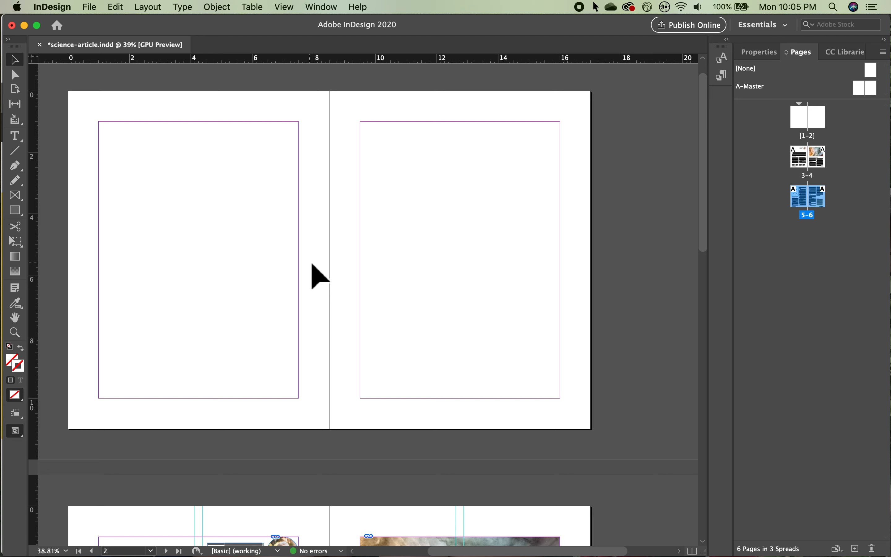
left_click(53, 151)
left_click(90, 6)
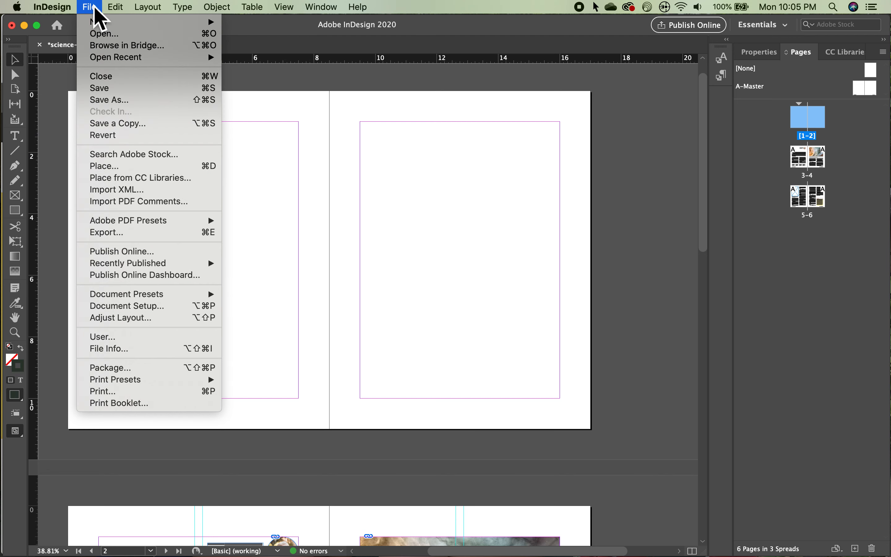
left_click(124, 168)
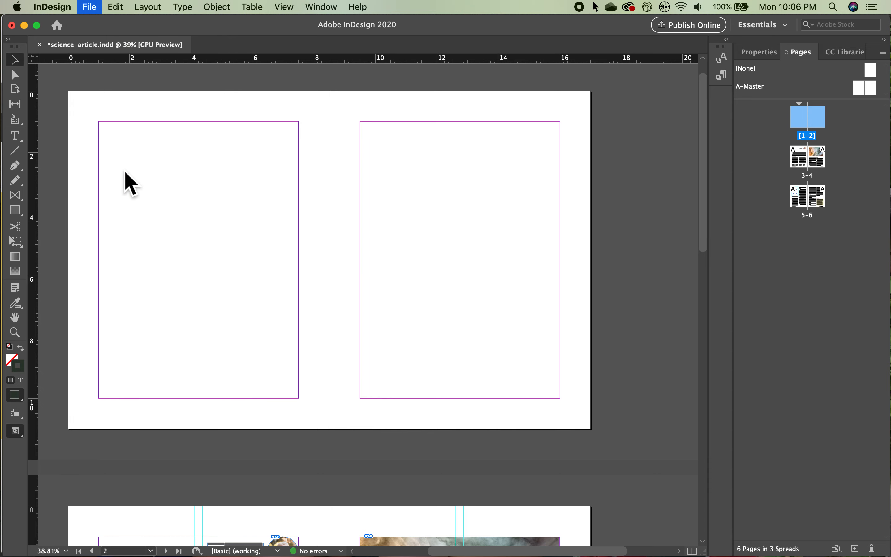
left_click(355, 148)
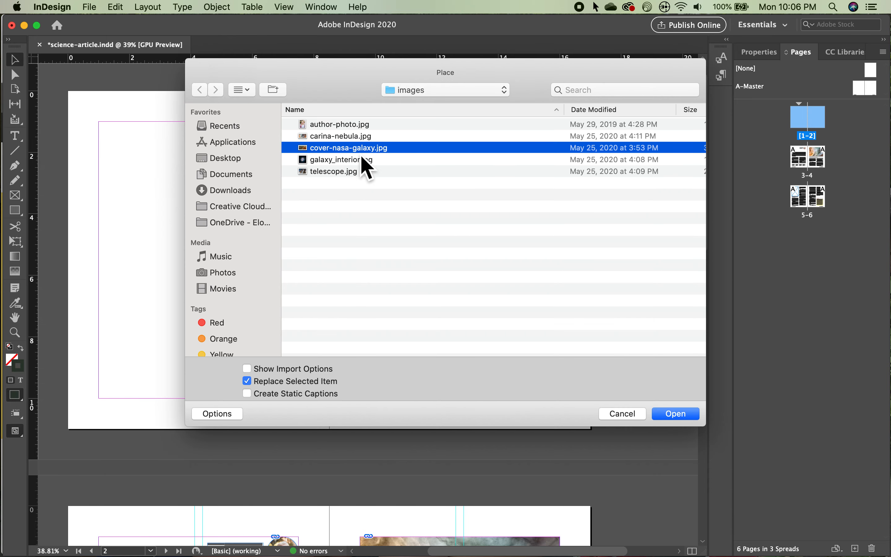
left_click(676, 414)
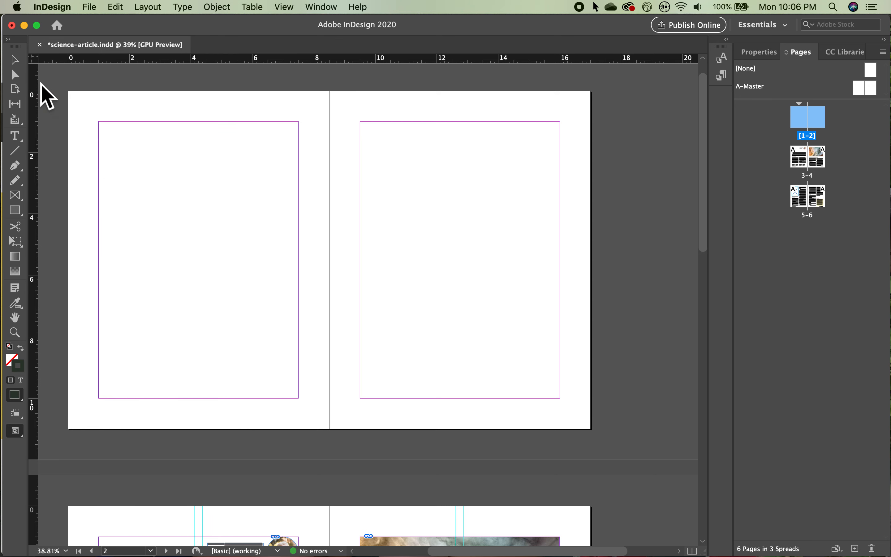
left_click_drag(56, 81, 649, 481)
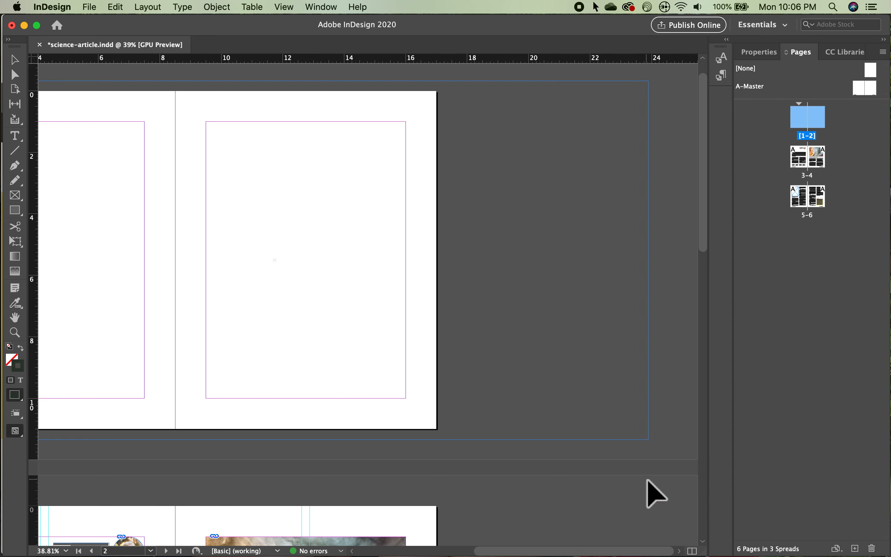
Step: Move the galaxy image leftward so its bright cliff sits on the right-hand page
scroll(656, 494, "left", 5)
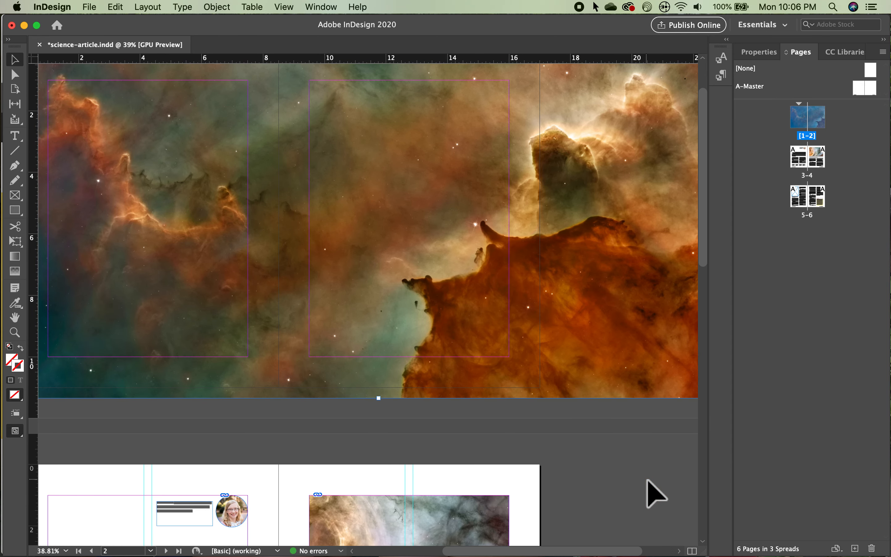
scroll(656, 493, "down", 2)
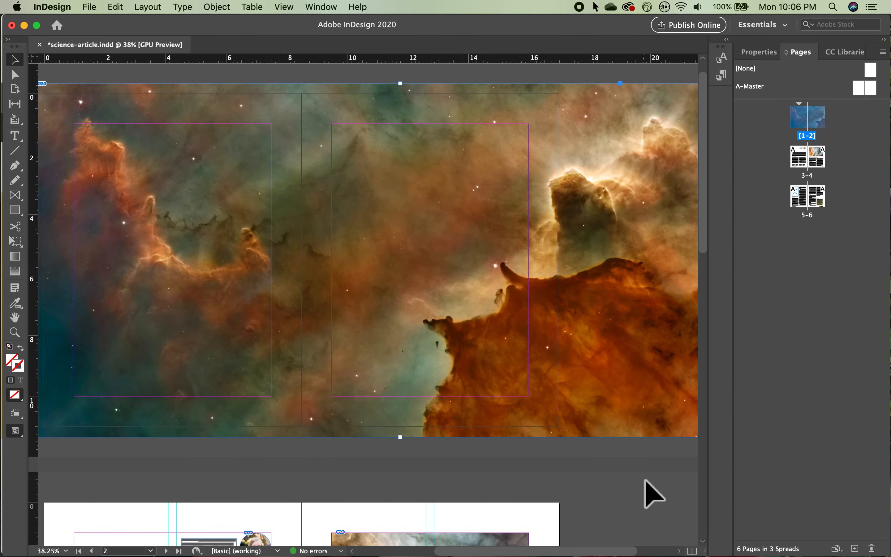
scroll(654, 494, "right", 3)
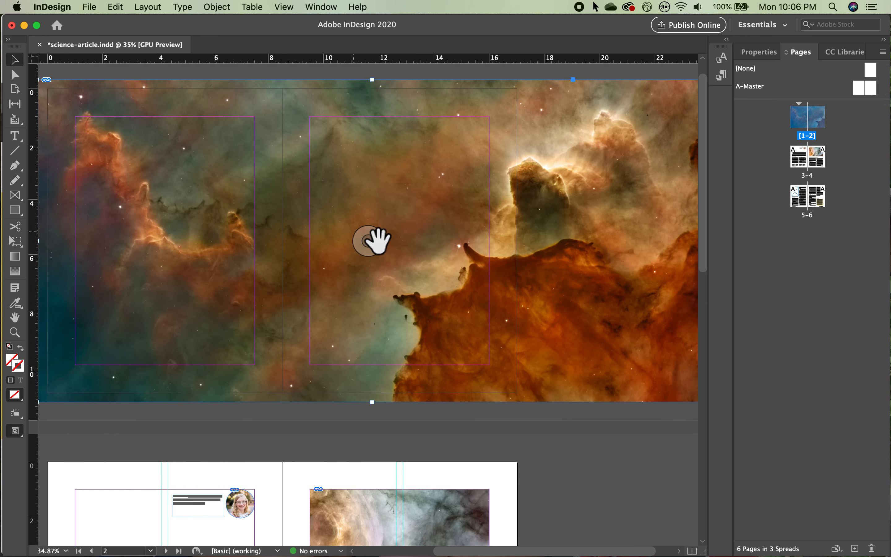
left_click_drag(444, 240, 345, 271)
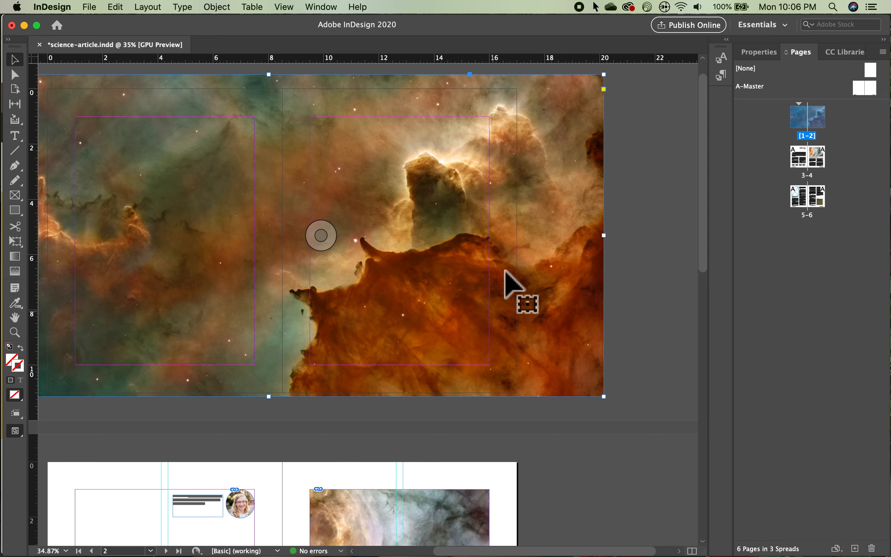
Step: Toggle Preview screen mode to check how the image covers the spread
scroll(470, 287, "left", 1)
scroll(470, 287, "up", 1)
scroll(470, 291, "left", 3)
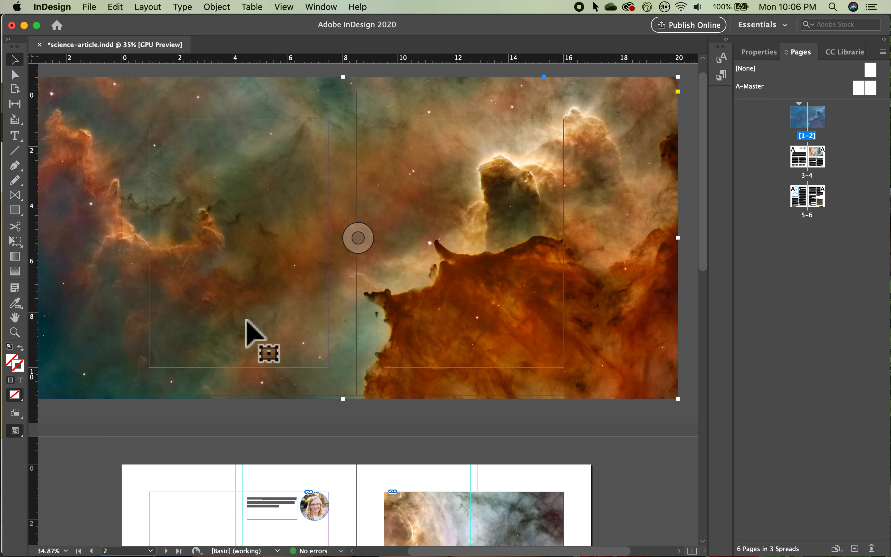
key("w")
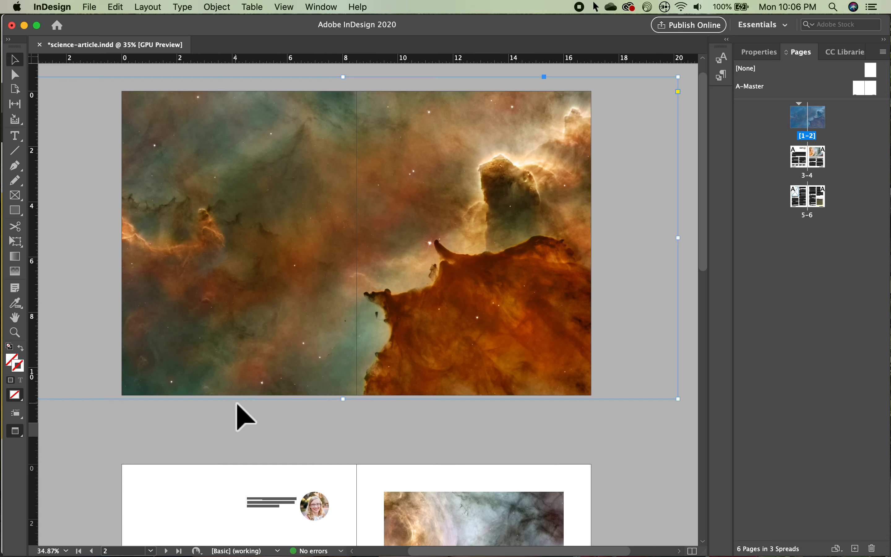
left_click(240, 430)
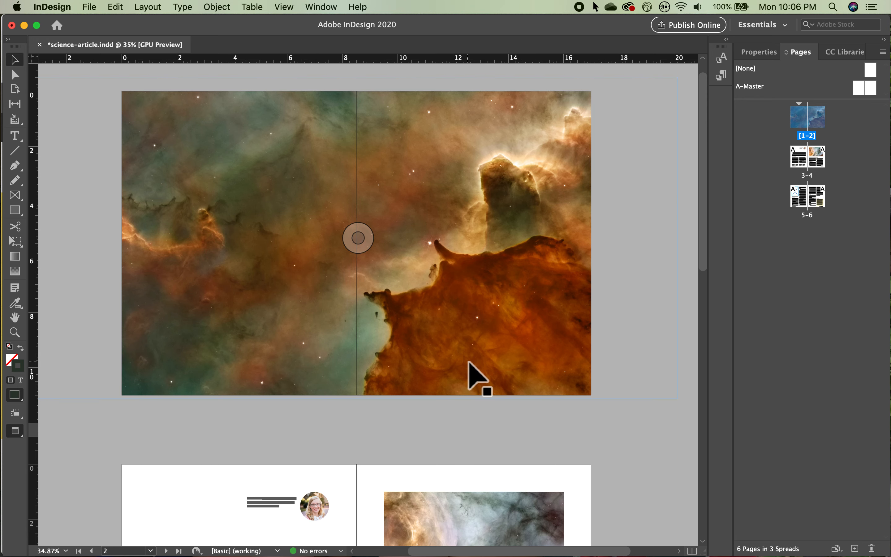
key("w")
key("w")
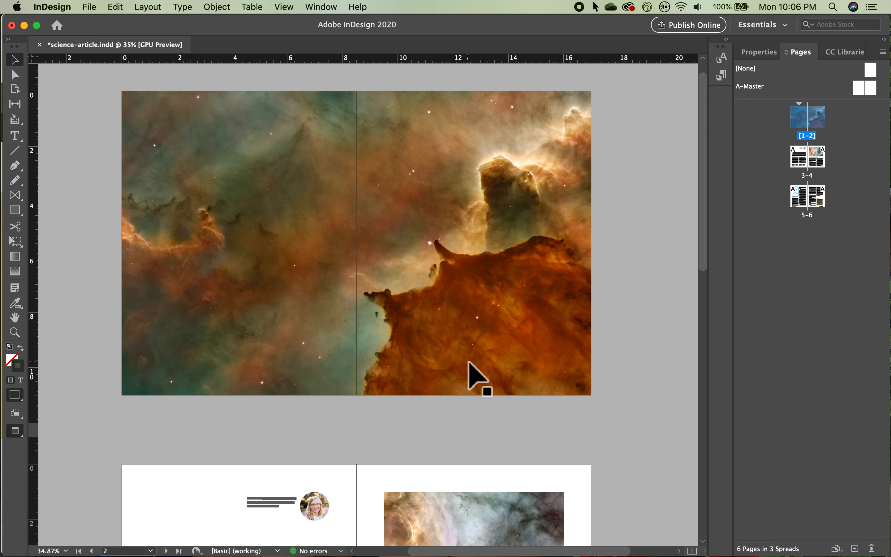
key("w")
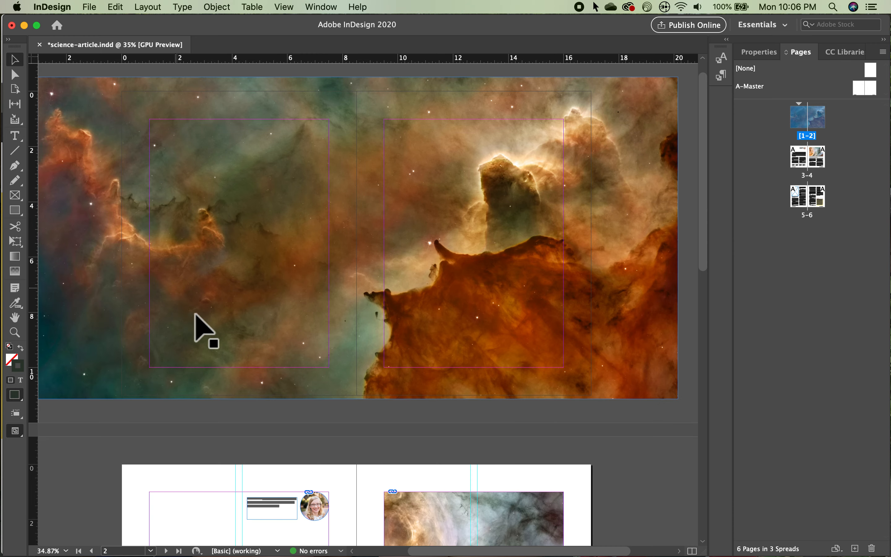
Step: Draw a text frame across the lower half of the left page with the Type tool
left_click(20, 138)
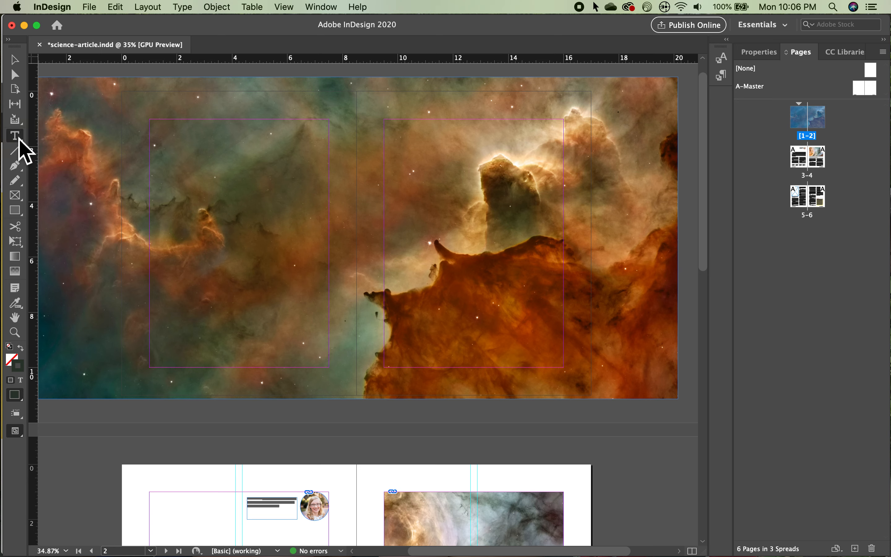
left_click_drag(152, 272, 330, 369)
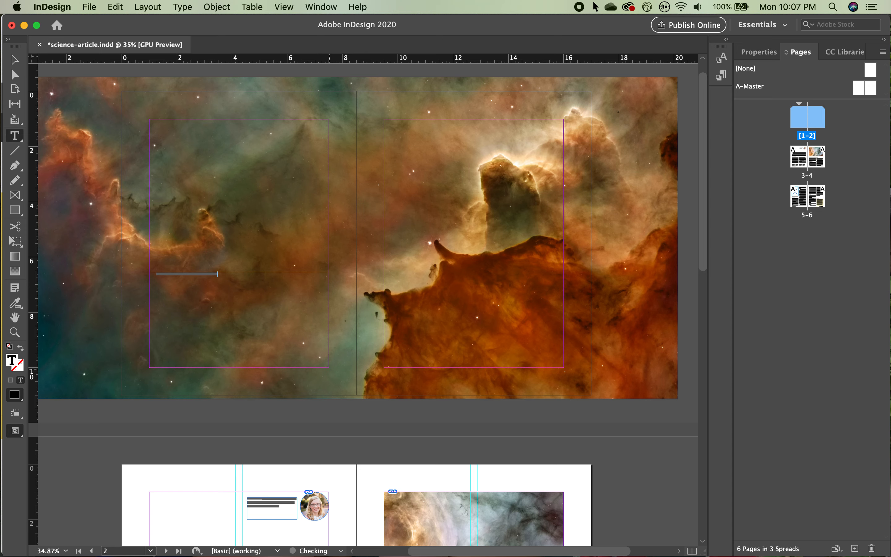
Step: Select the frame's headline line of text and show its character properties
triple_click(194, 287)
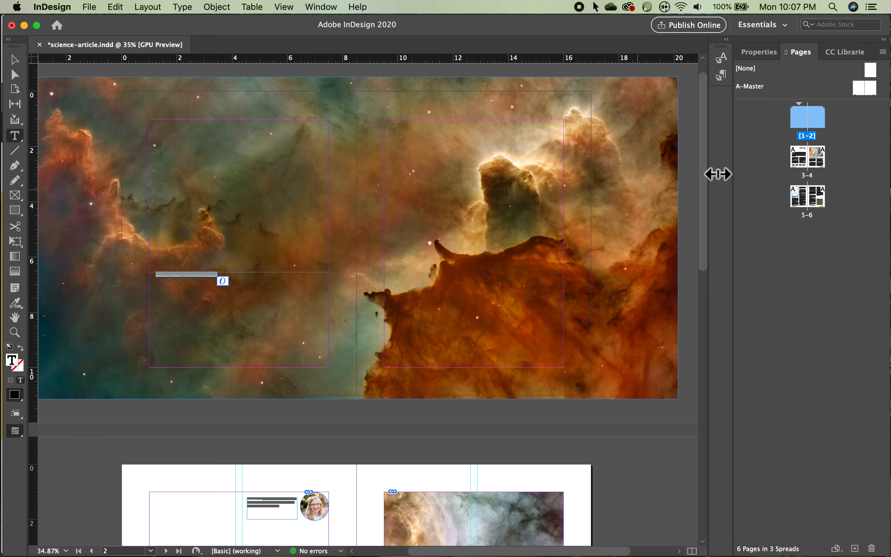
left_click(771, 55)
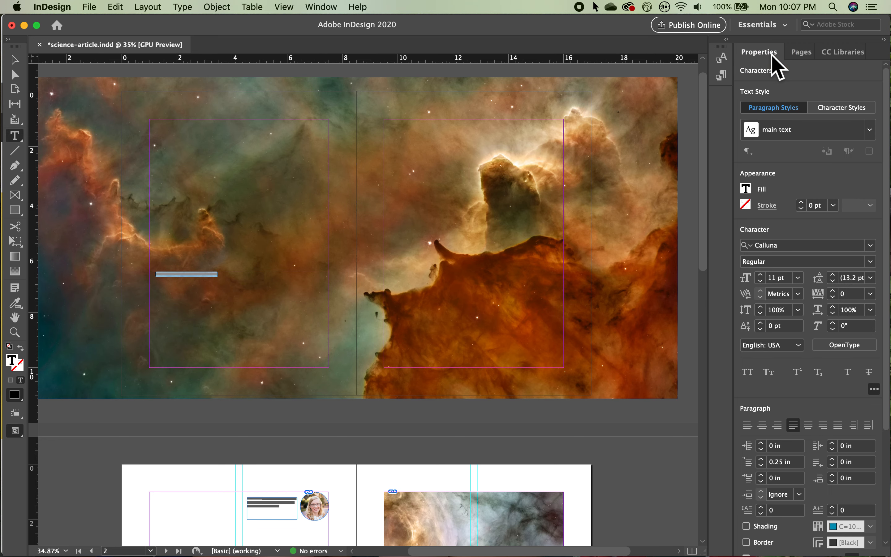
scroll(832, 239, "down", 5)
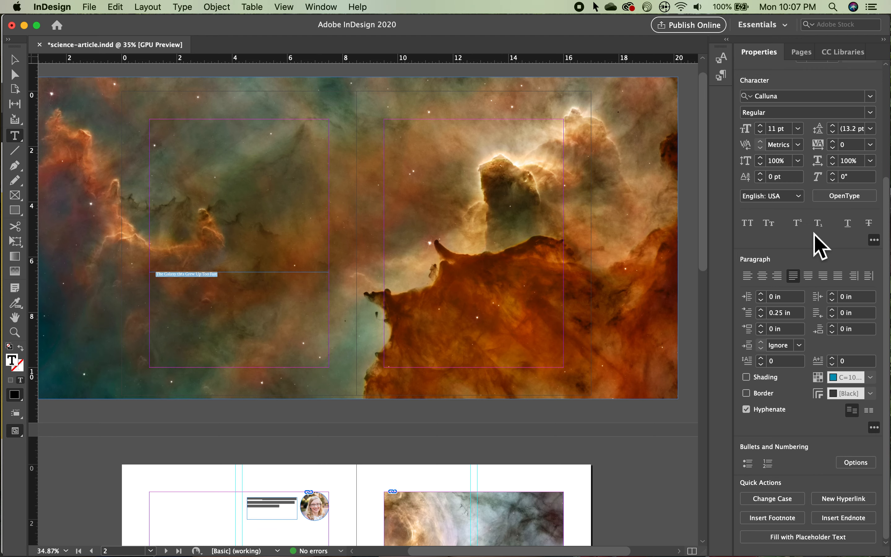
Step: Switch to Chrome and open the Browse Fonts listing on Adobe Fonts
key("super+Tab")
key("super+Tab")
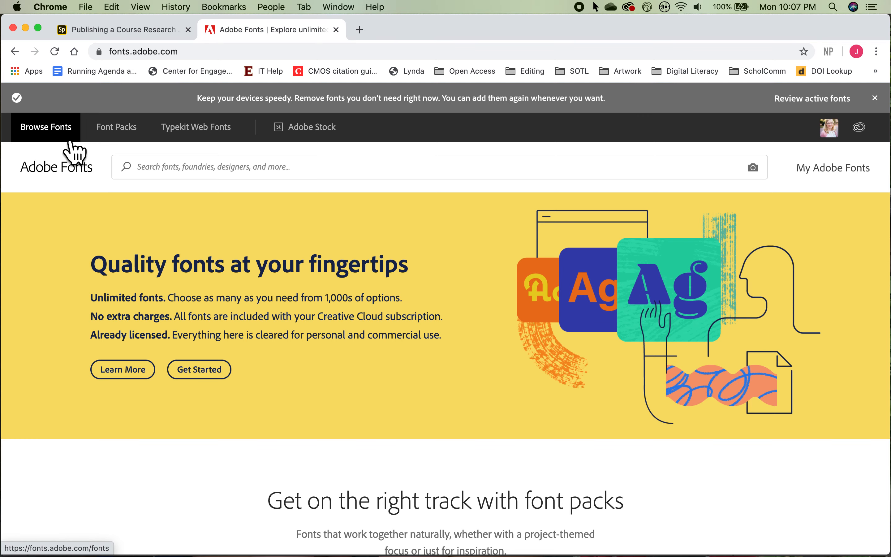
left_click(72, 146)
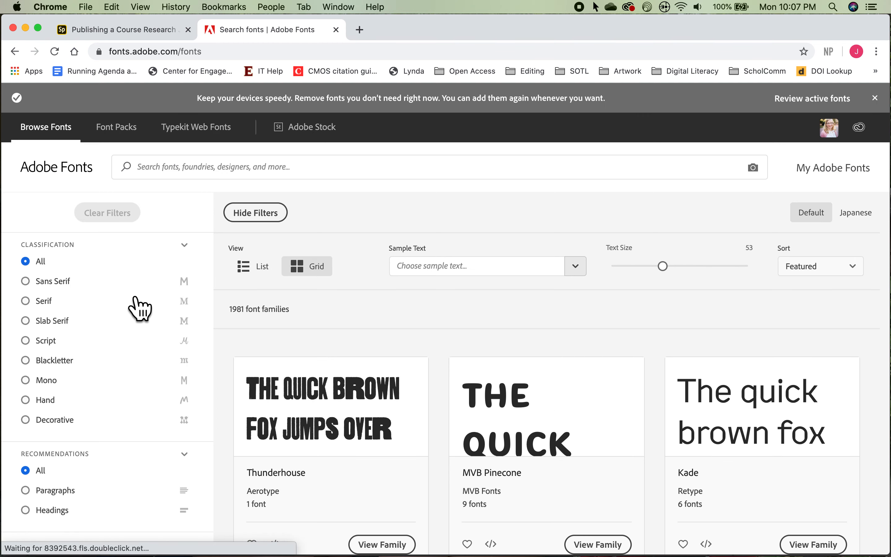
scroll(318, 424, "down", 3)
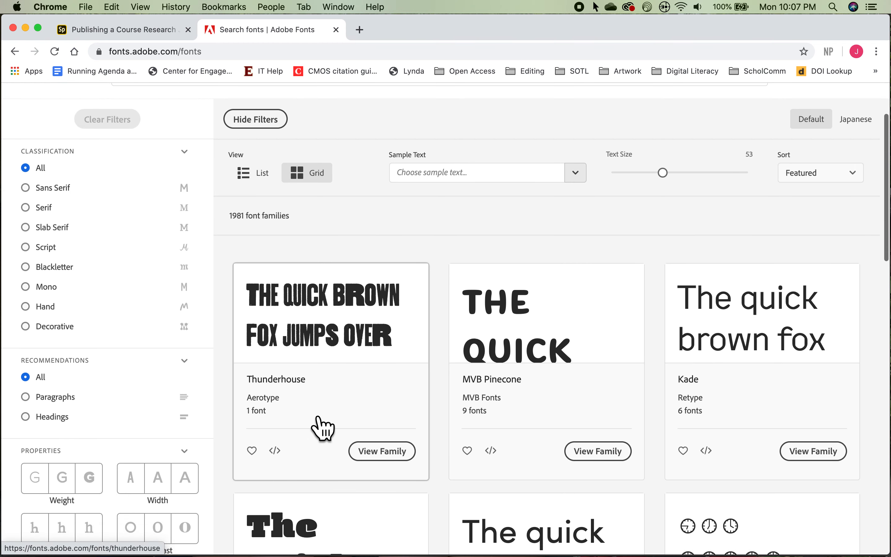
Step: Filter Adobe Fonts to Slab Serif classification, Headings recommendation and the heaviest weight
left_click(39, 230)
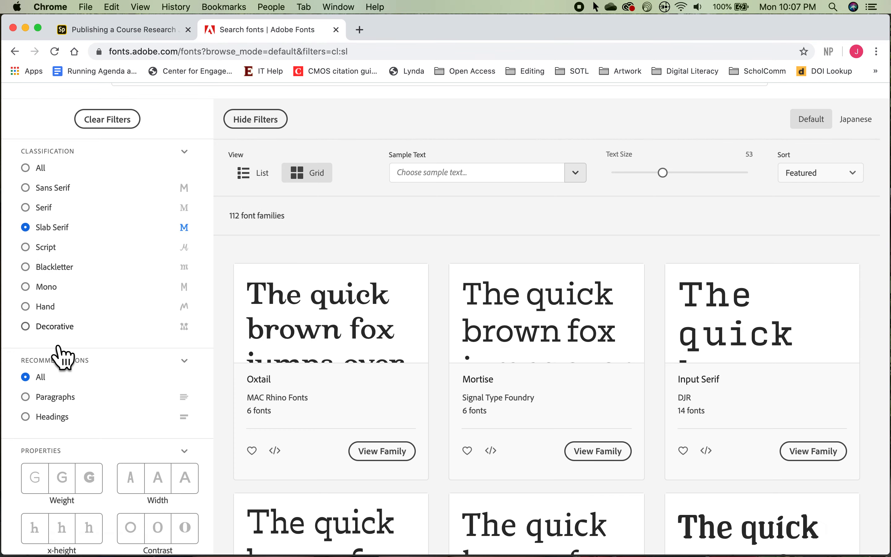
left_click(37, 416)
scroll(40, 433, "down", 2)
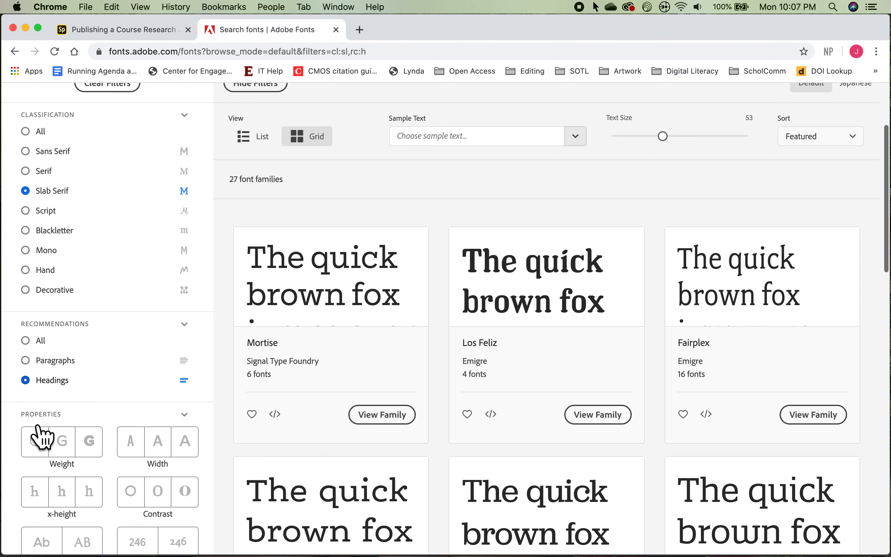
left_click(89, 405)
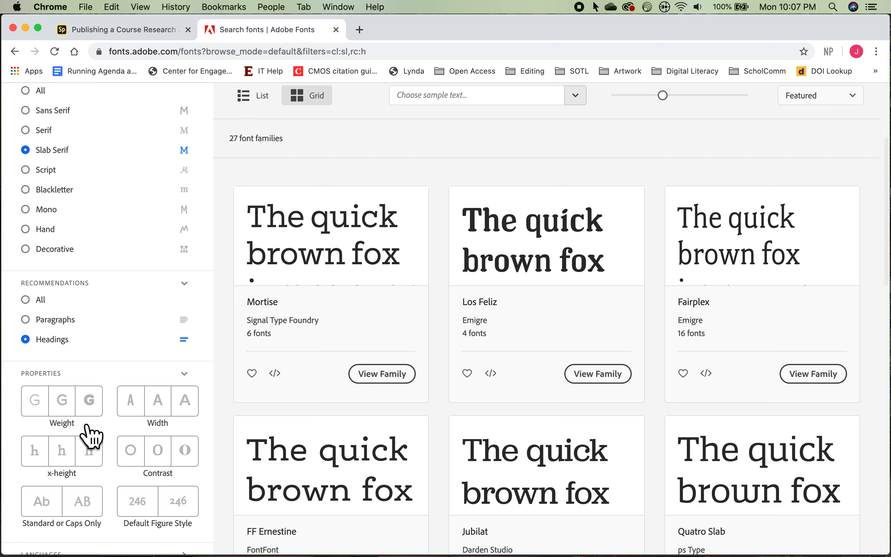
left_click(103, 413)
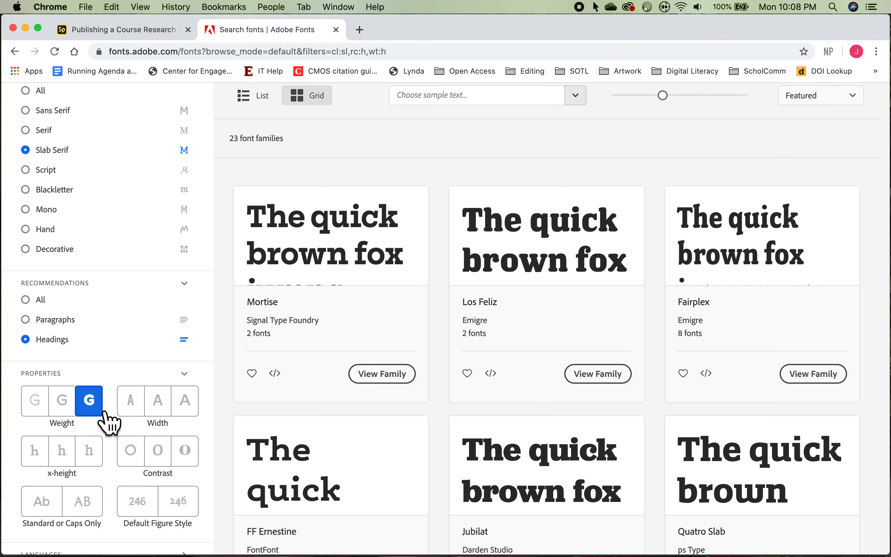
Step: Open the Jubilat font family page and its Activate Fonts options
scroll(400, 422, "down", 2)
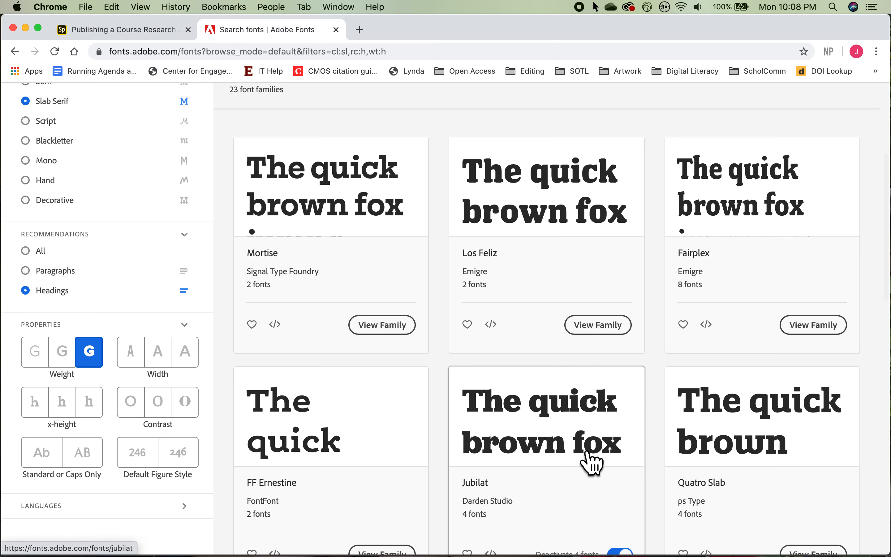
scroll(590, 464, "down", 1)
scroll(589, 457, "down", 1)
left_click(563, 435)
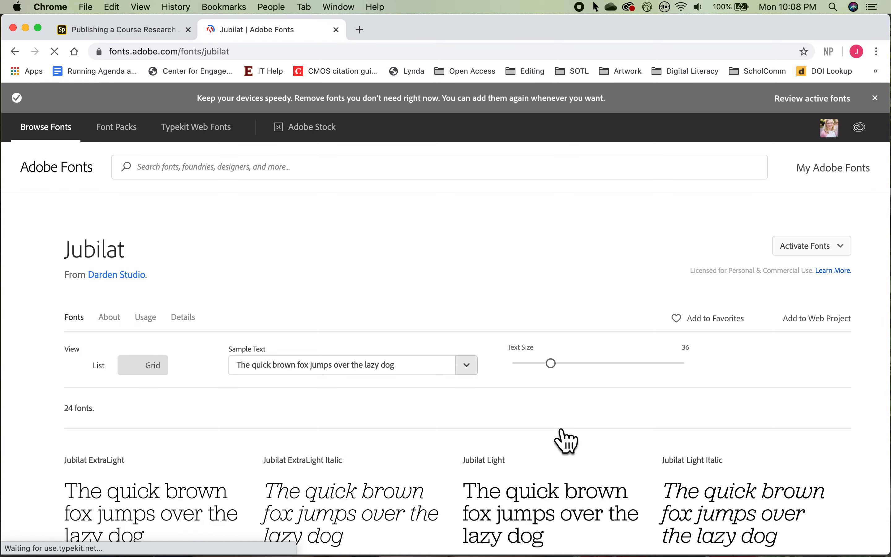
left_click(842, 249)
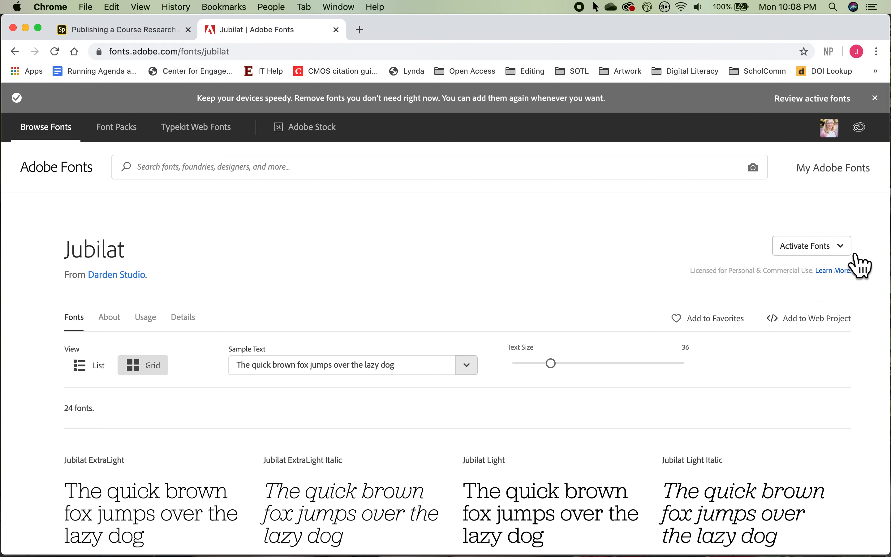
Step: Switch back to InDesign and set the selected headline's font to Jubilat Bold Italic
key("super+Tab")
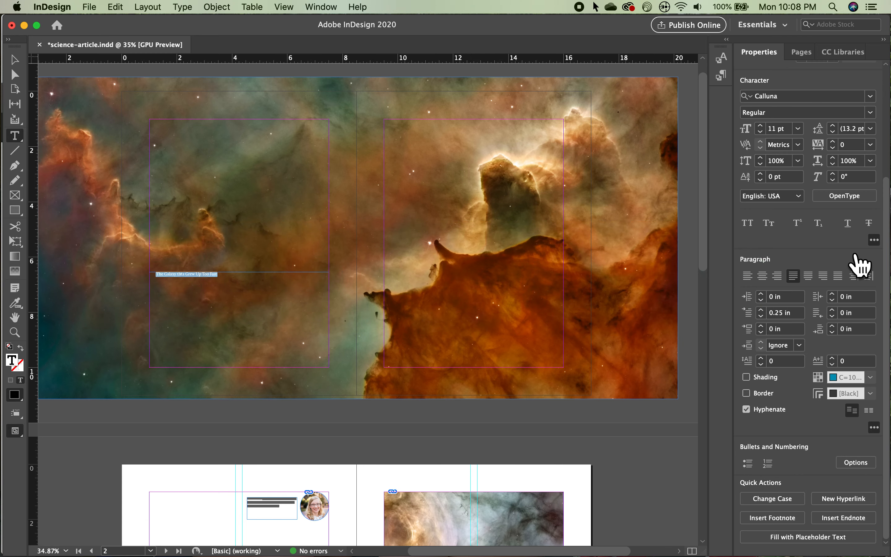
left_click(871, 97)
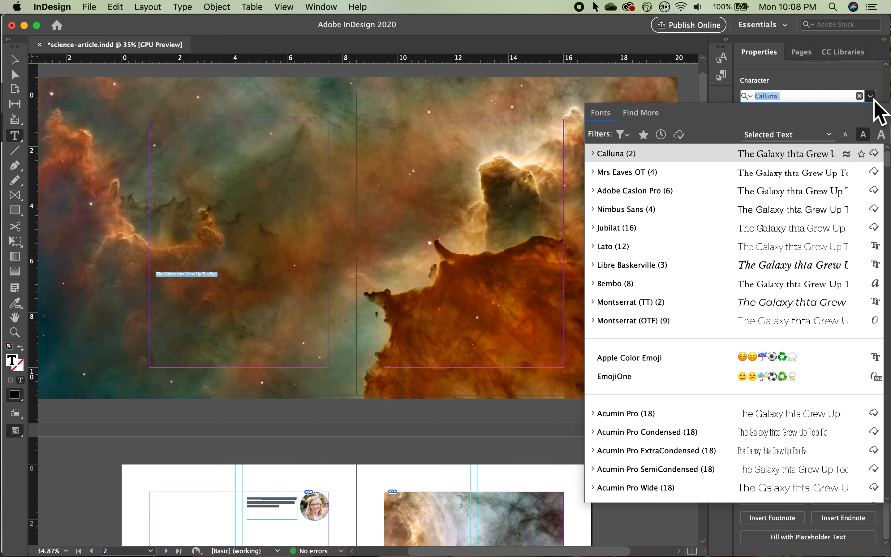
type("jub")
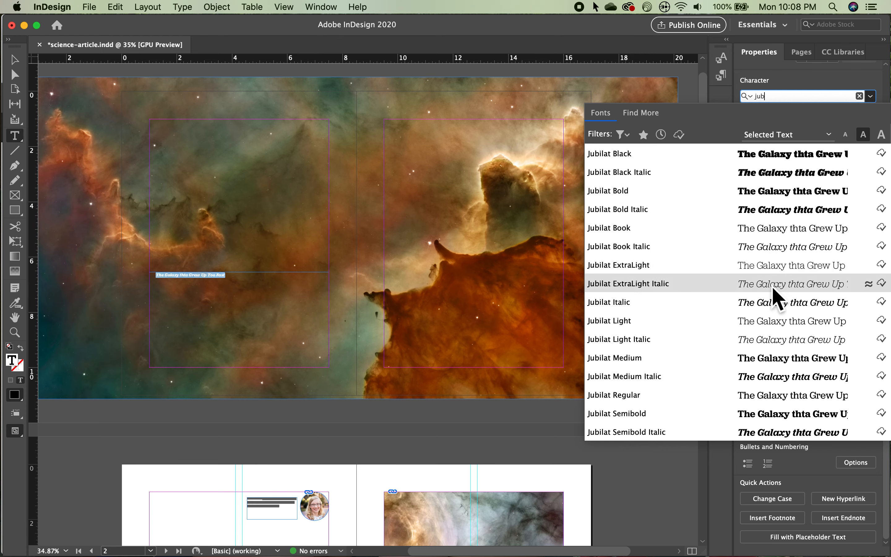
left_click(800, 213)
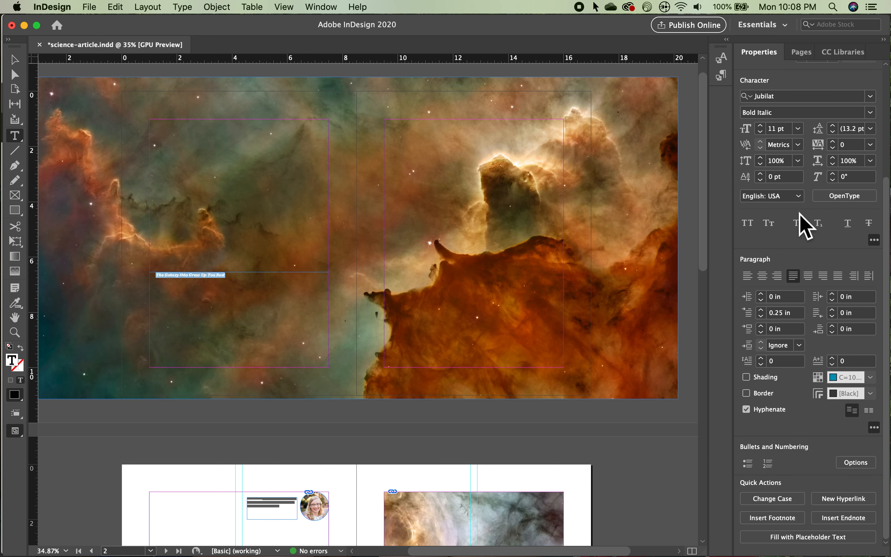
Step: Set the selected headline to 60 pt, left-aligned, with no first-line indent
left_click(798, 128)
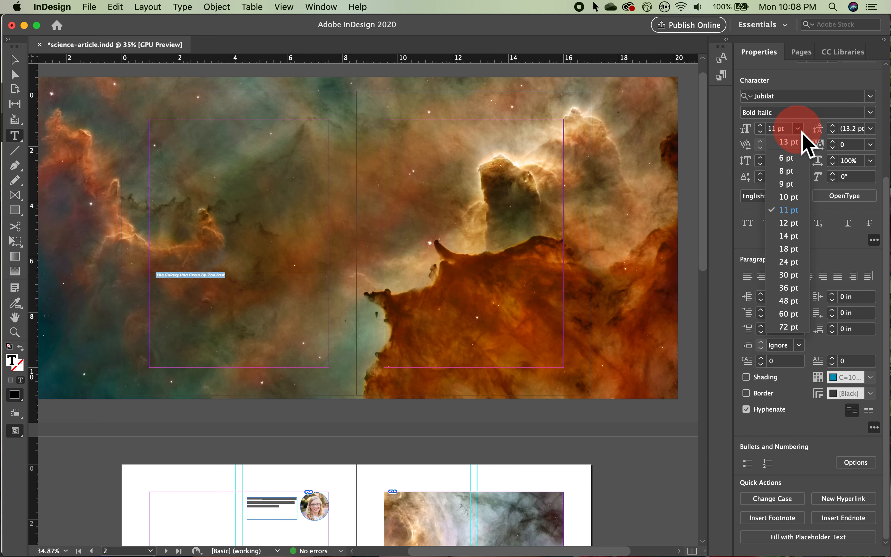
left_click(792, 314)
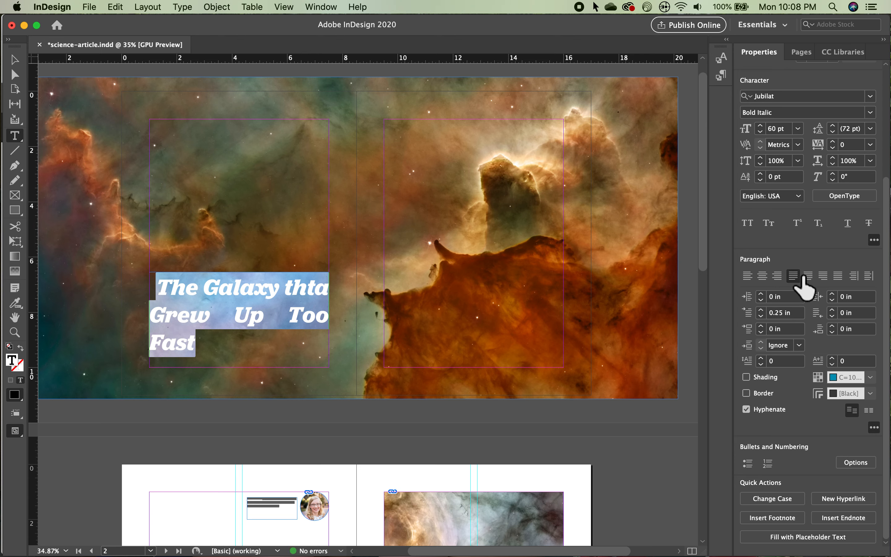
left_click(752, 280)
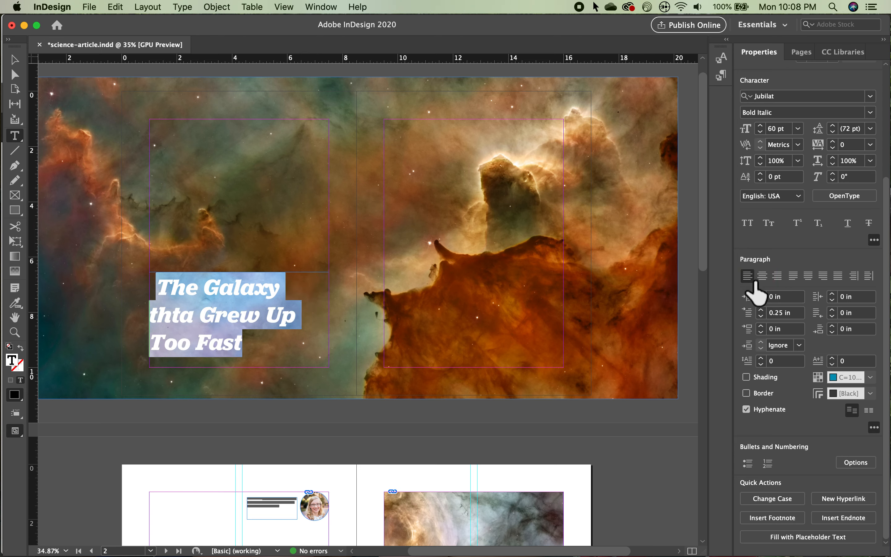
left_click(761, 316)
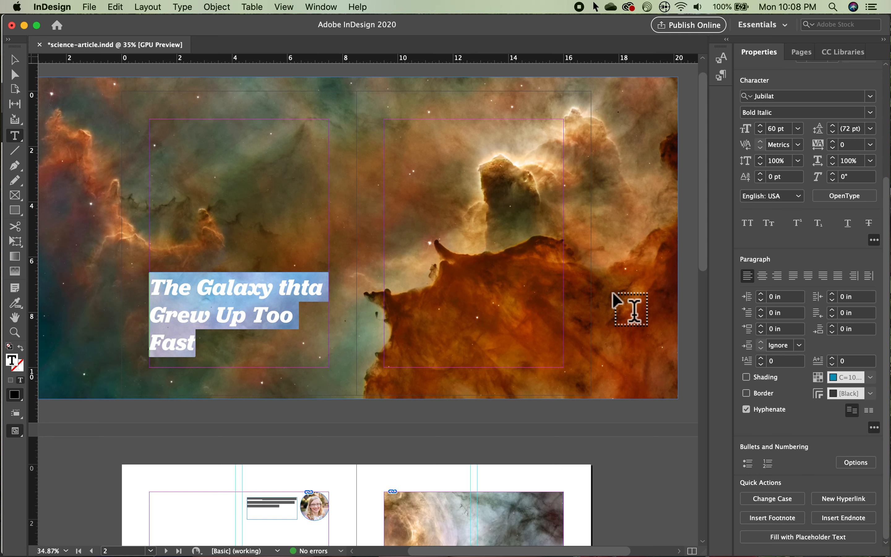
Step: Reduce the headline's leading to 61 pt
left_click(833, 132)
left_click(833, 132)
left_click(832, 132)
left_click(833, 132)
left_click(833, 132)
left_click(833, 132)
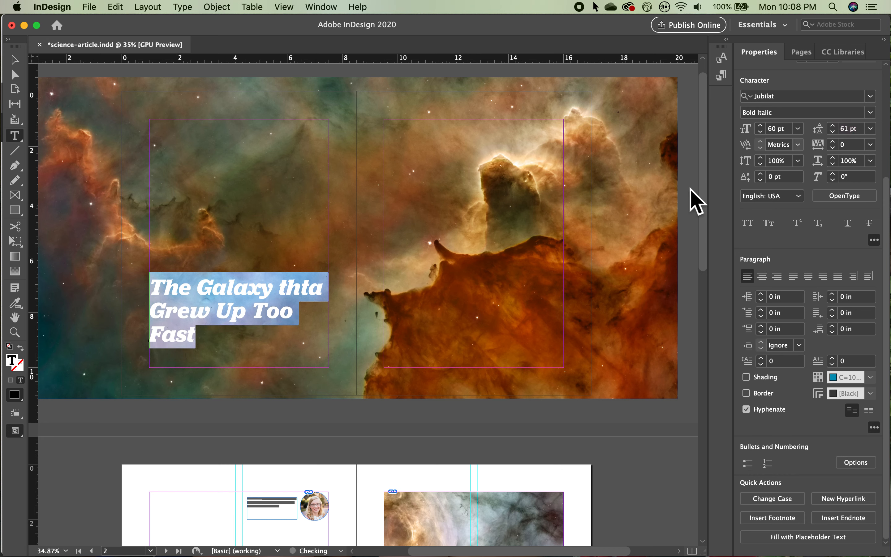
Step: Correct the typo "thta" to "that" in the headline and enlarge the headline text to 71 pt
left_click(324, 296)
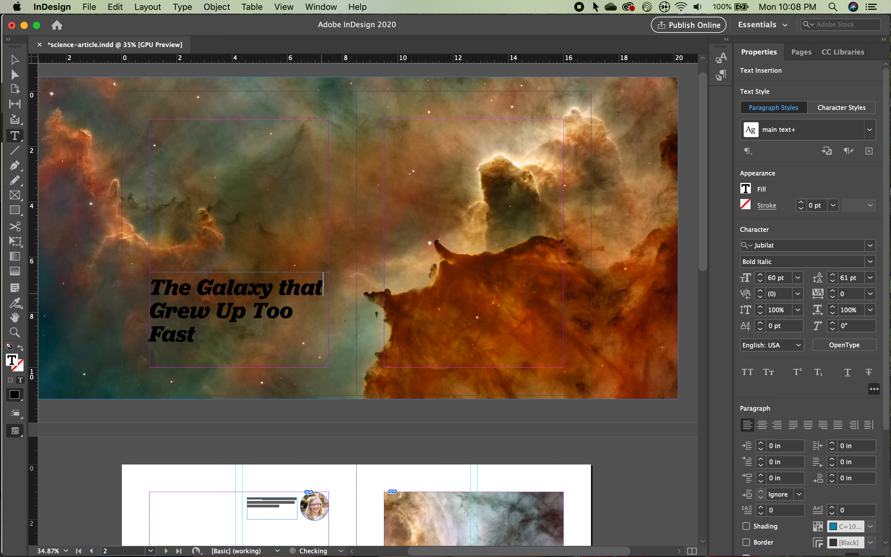
left_click_drag(201, 344, 135, 290)
left_click(760, 275)
left_click(760, 275)
left_click(761, 275)
left_click(761, 275)
left_click(761, 275)
left_click(765, 277)
left_click(765, 277)
left_click(765, 277)
left_click(765, 277)
left_click(765, 277)
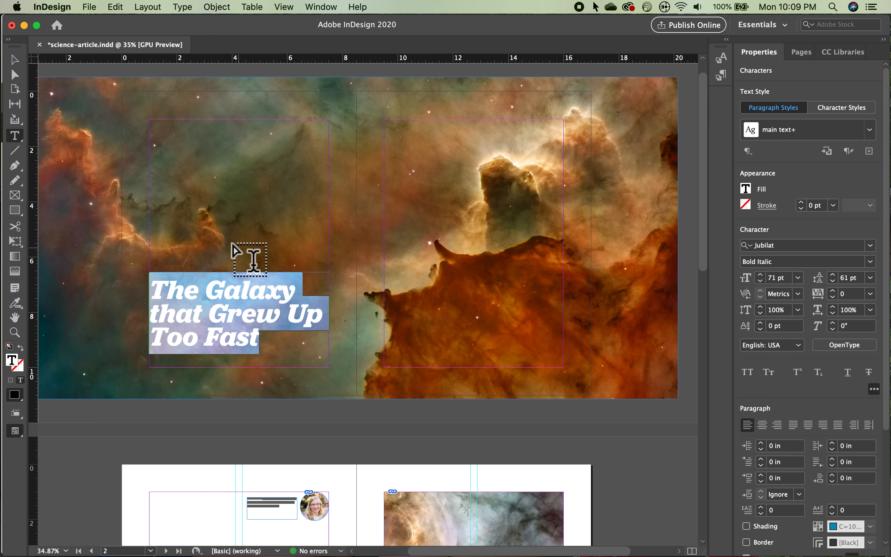
Step: Draw a new text frame about 4.4 × 2.9 in near the top-left corner of the left page
left_click(13, 63)
left_click(15, 137)
left_click_drag(149, 118, 272, 199)
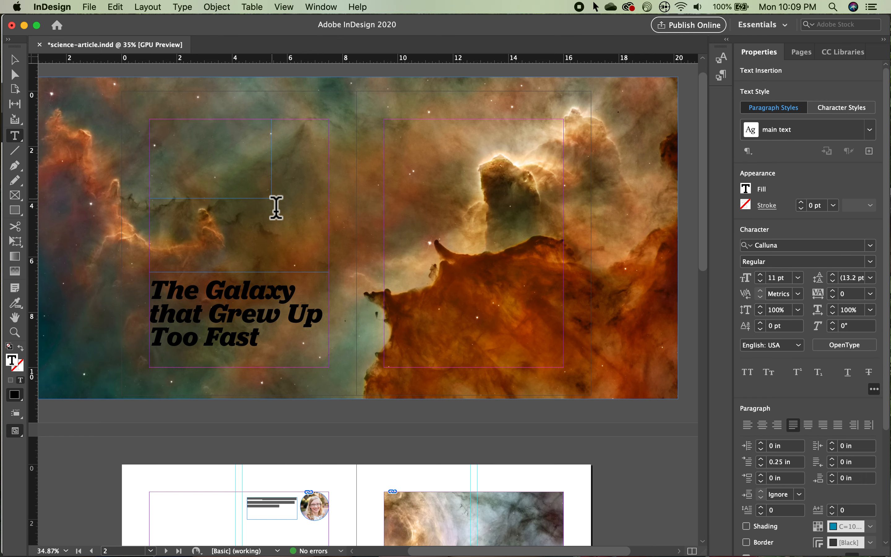
Step: Copy the title page blurb paragraph from the Word document and paste it into the new frame
mouse_move(688, 556)
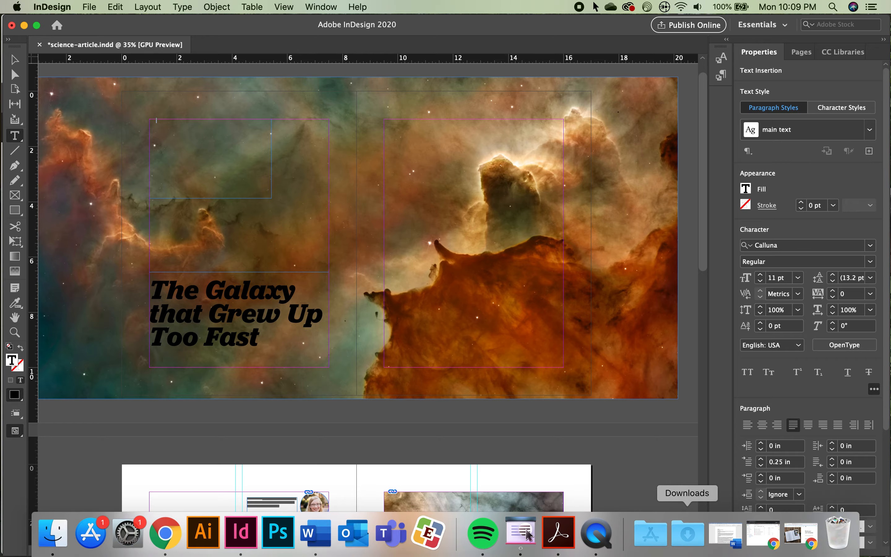
left_click(733, 552)
triple_click(445, 252)
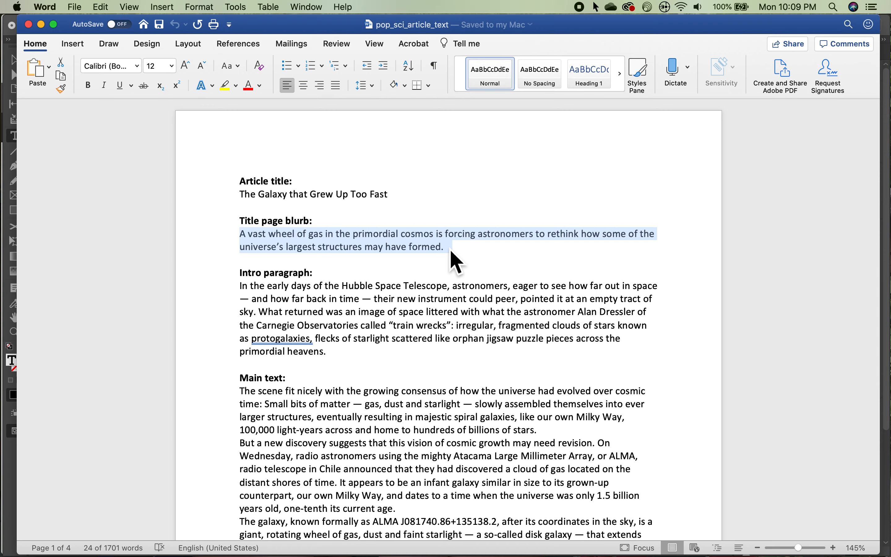
key("super+Tab")
key("super+v")
Step: Set the pasted blurb's font to Nimbus Sans Light at 24 pt
left_click_drag(178, 137, 143, 120)
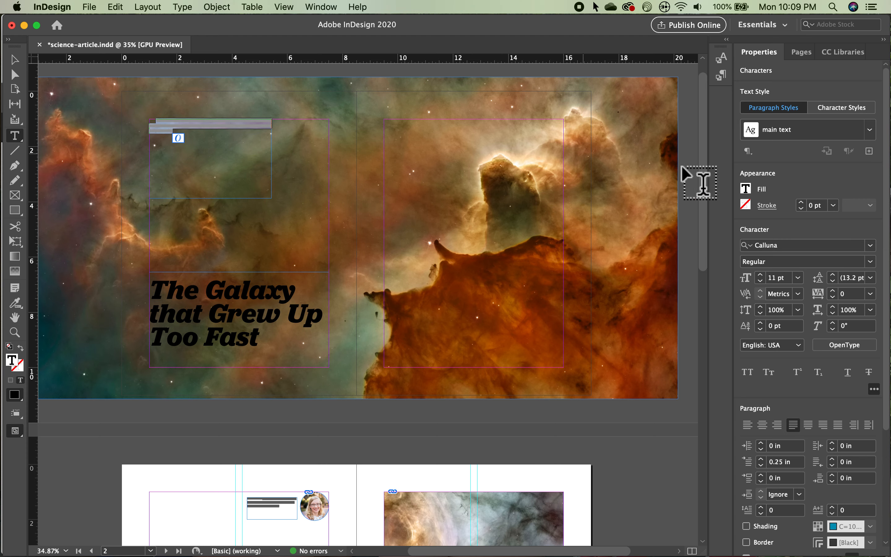
left_click(870, 246)
type("nim")
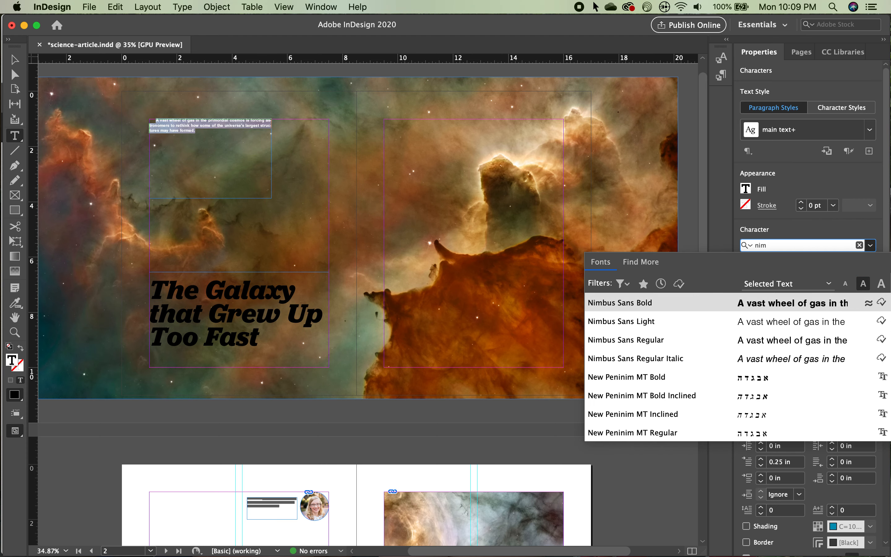
type("b")
left_click(807, 321)
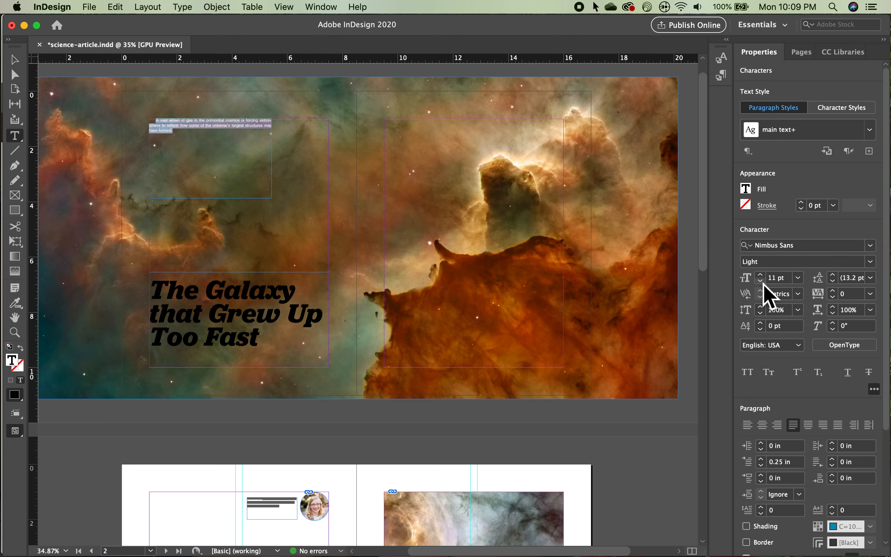
left_click(798, 279)
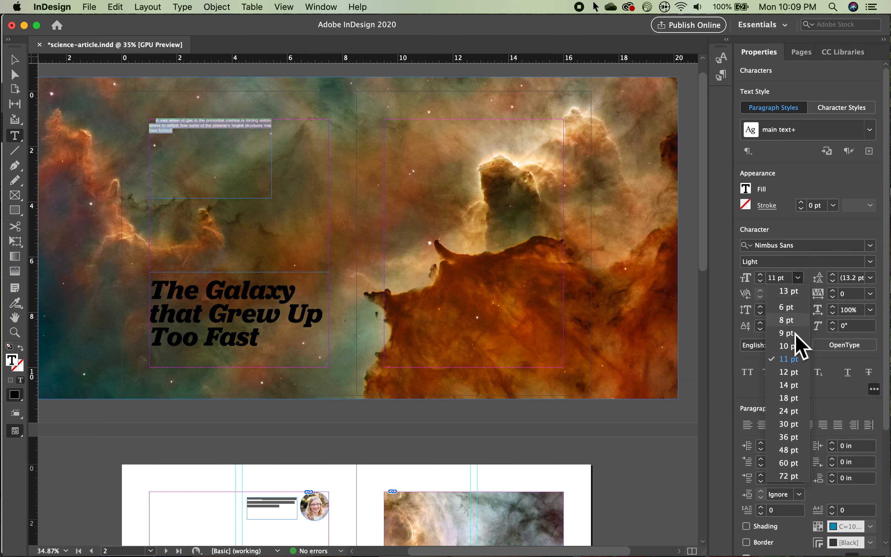
left_click(792, 412)
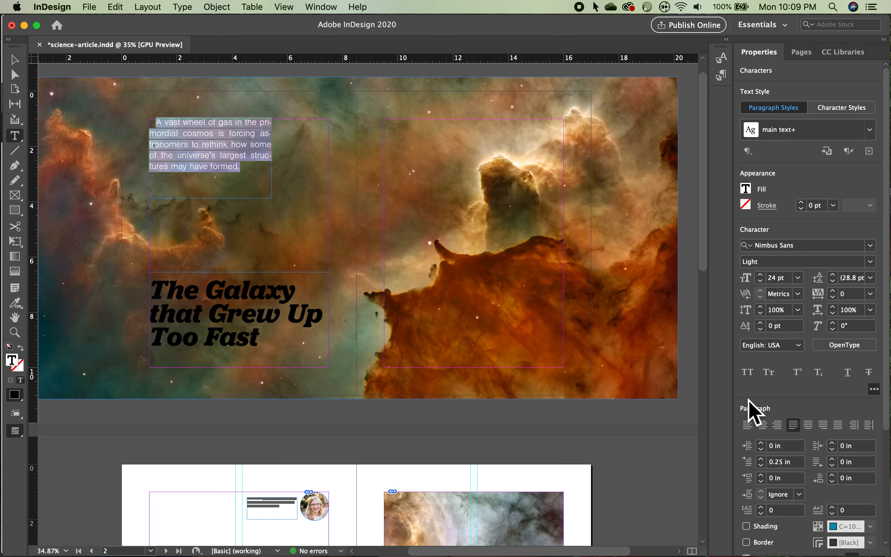
Step: Left-align the blurb with a 0.0625 in first-line indent and turn off hyphenation
left_click(761, 466)
left_click(762, 466)
left_click(748, 425)
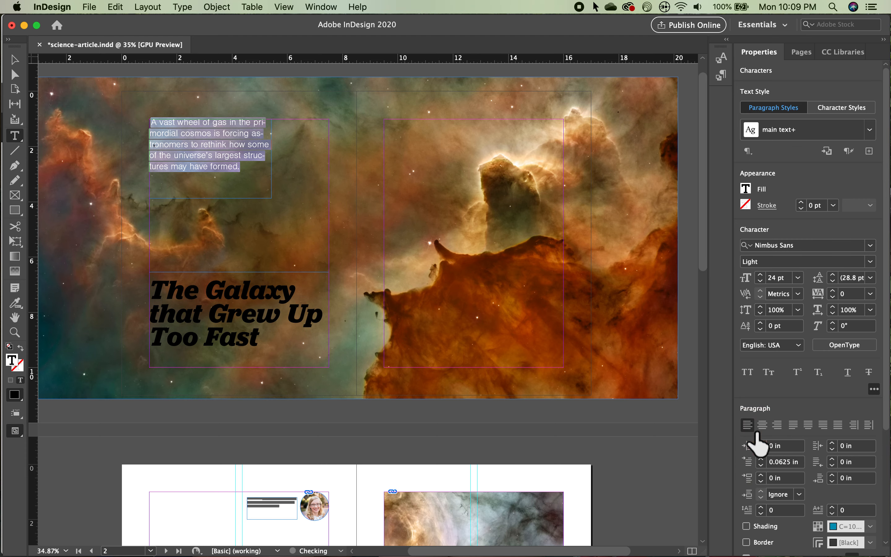
scroll(755, 440, "down", 5)
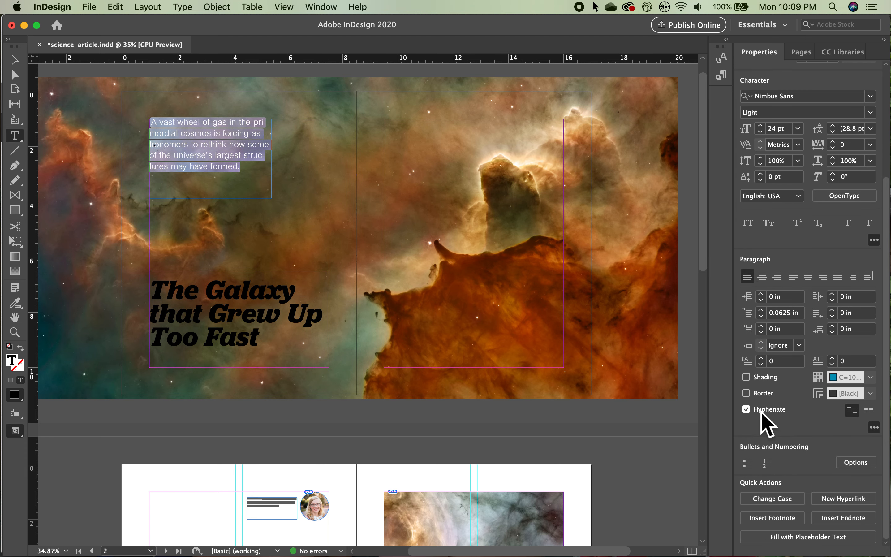
left_click(747, 410)
Step: Increase the blurb's size to 25 pt and deselect the frame
scroll(773, 373, "up", 2)
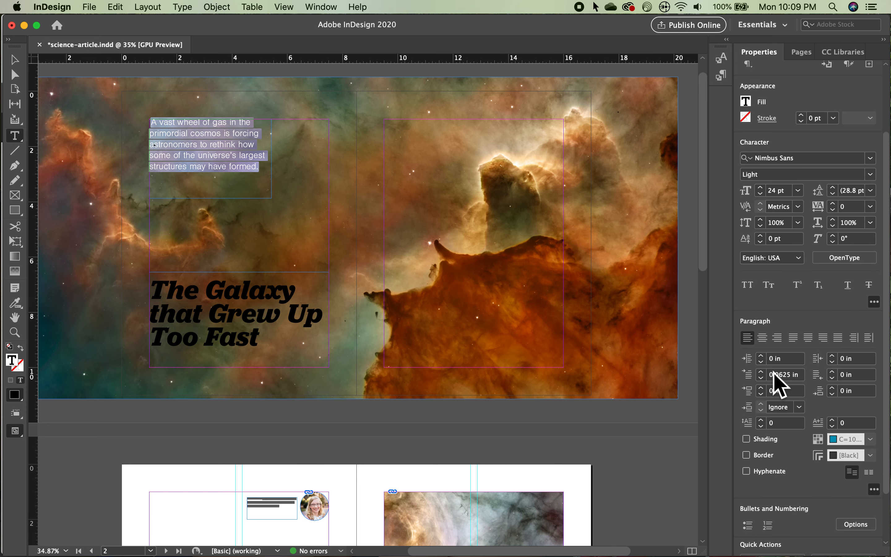
left_click(760, 187)
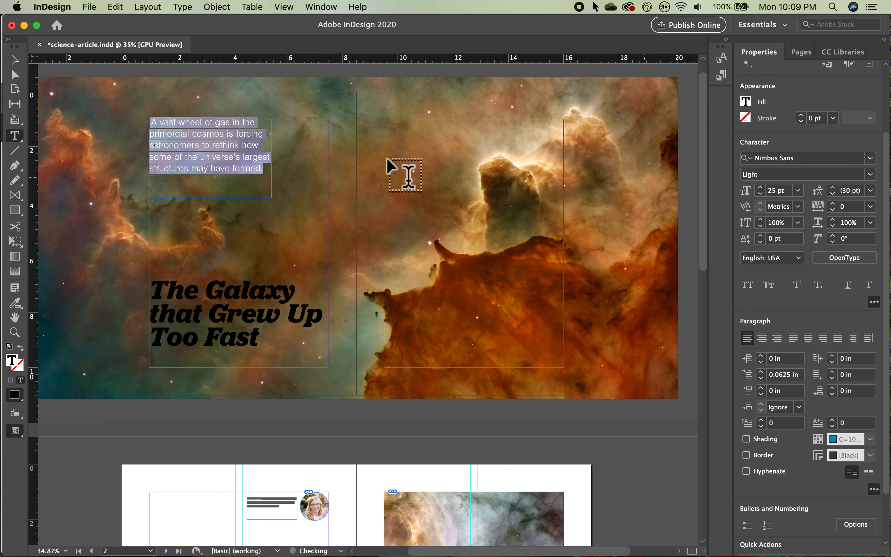
left_click(15, 58)
left_click(62, 73)
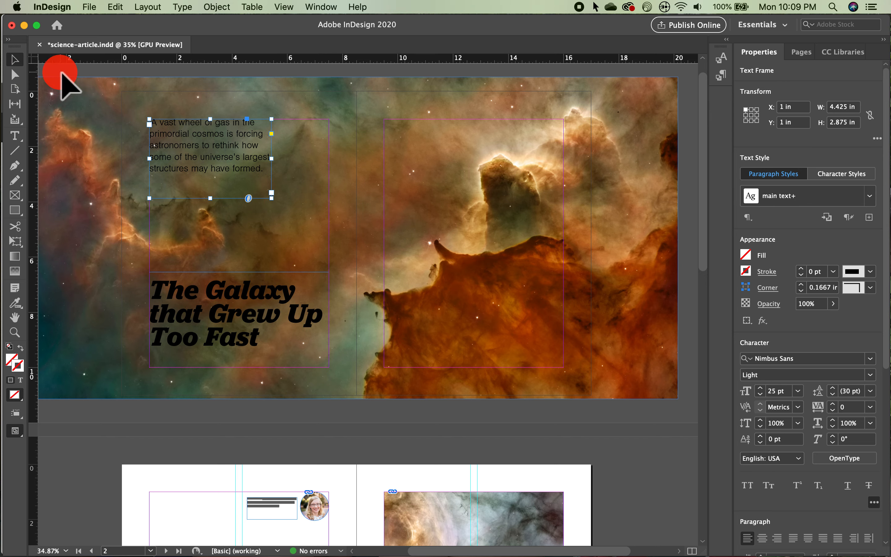
key("w")
key("w")
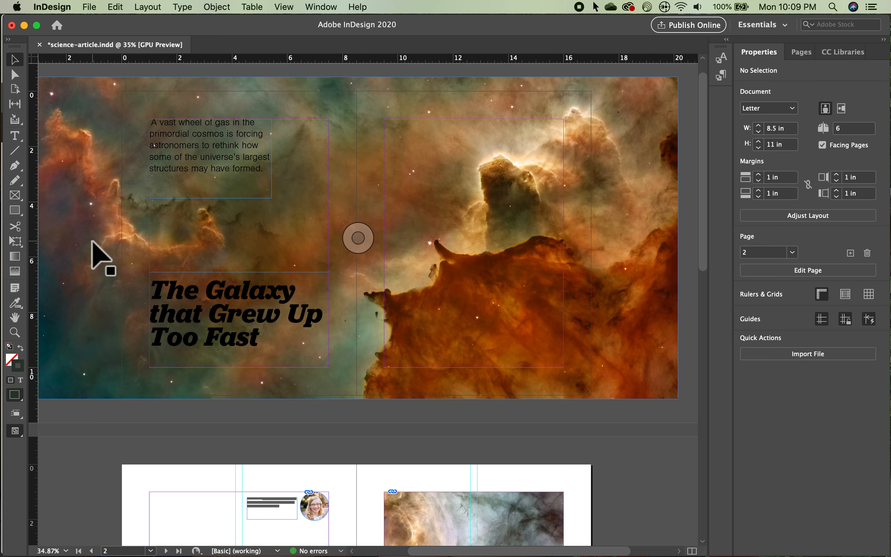
Step: Extract the Bright color theme from the galaxy image with the Color Theme tool and add it to the swatches
left_click(20, 305)
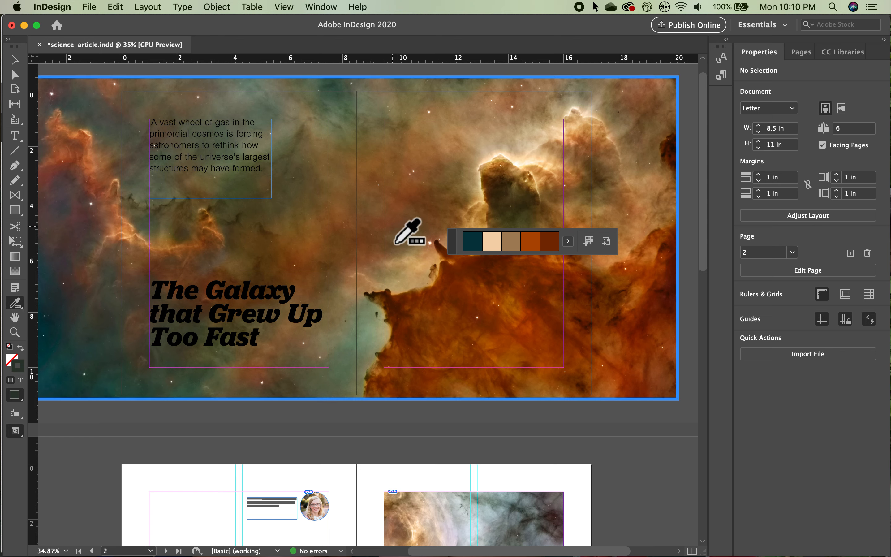
left_click(472, 242)
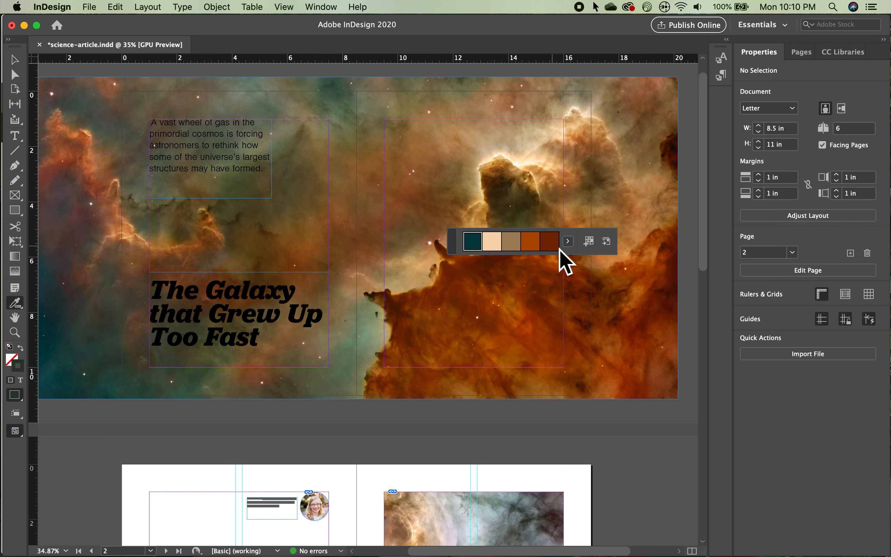
left_click(569, 243)
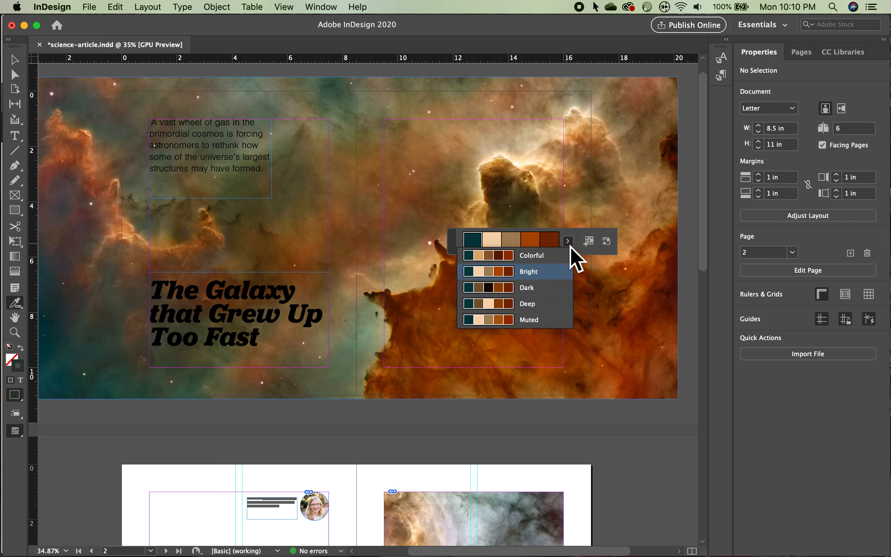
left_click(539, 275)
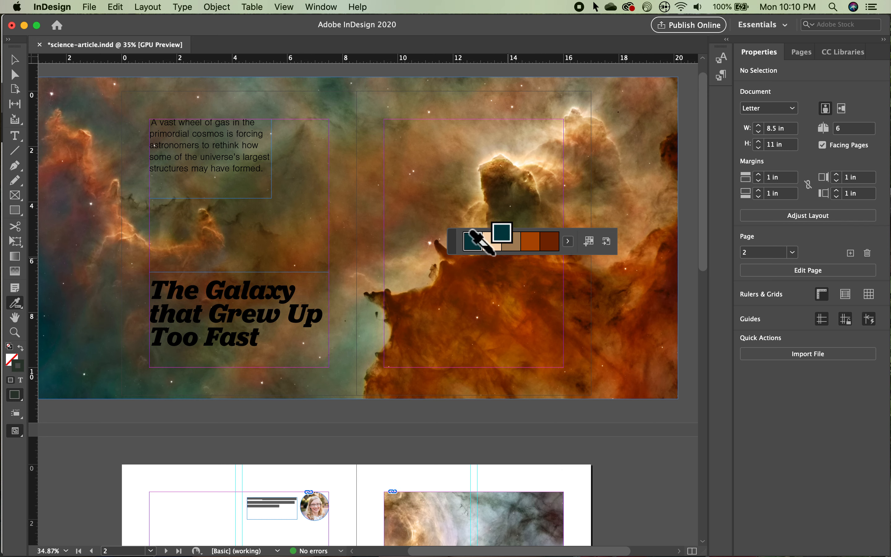
left_click(599, 246)
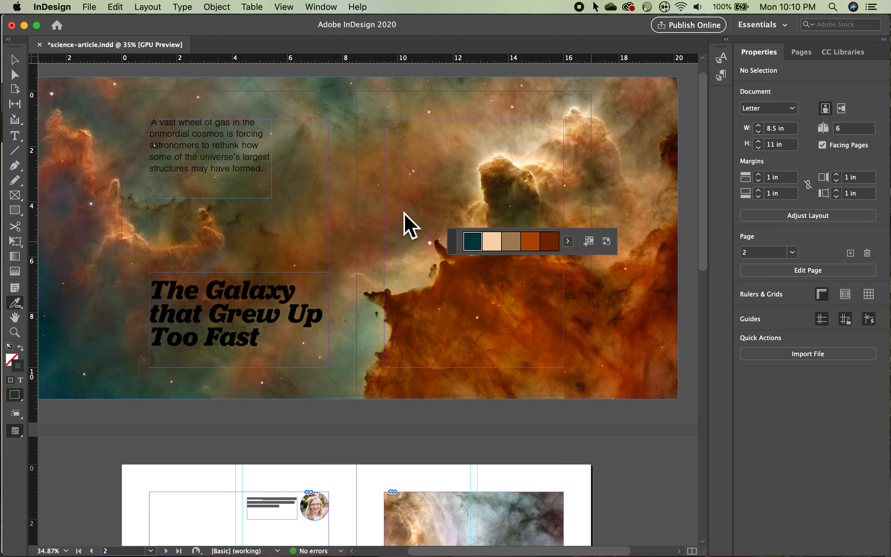
Step: Fill the headline text with the light peach C=4 M=15 swatch from the Bright_Theme group
left_click(16, 136)
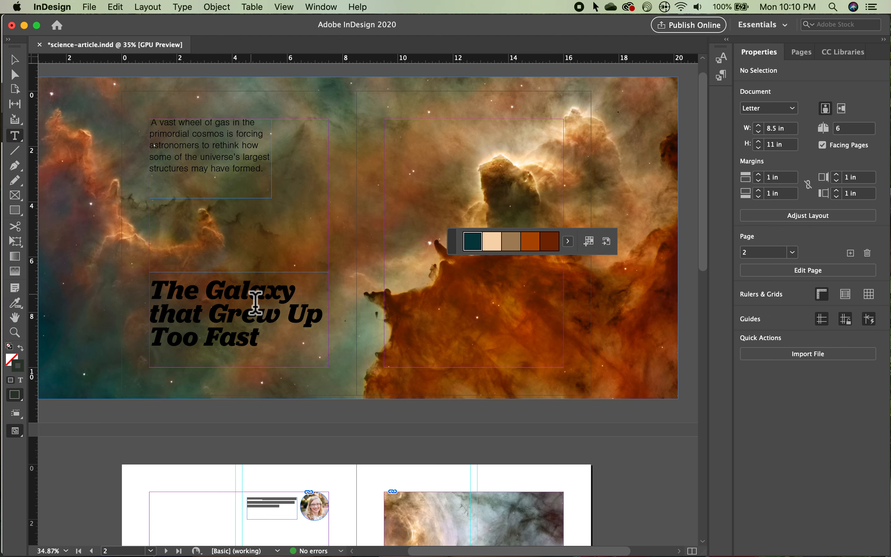
left_click_drag(272, 348, 159, 302)
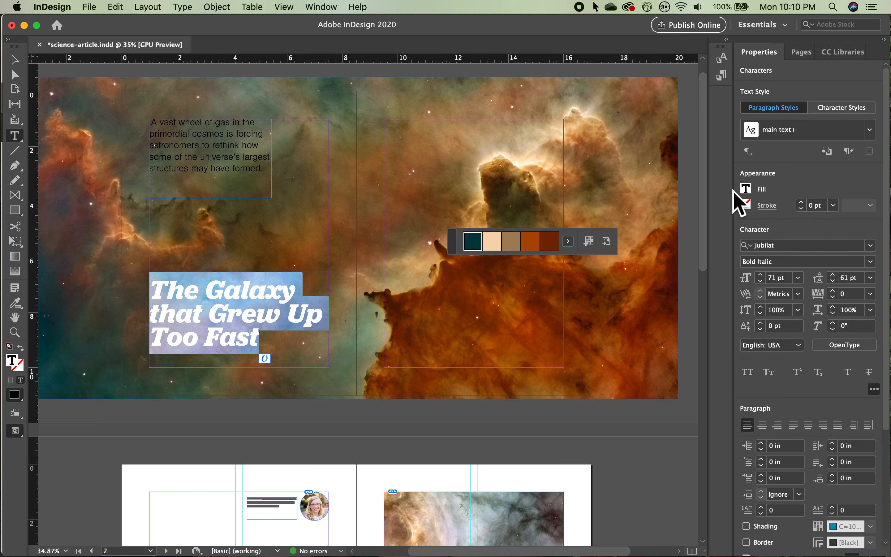
left_click(750, 194)
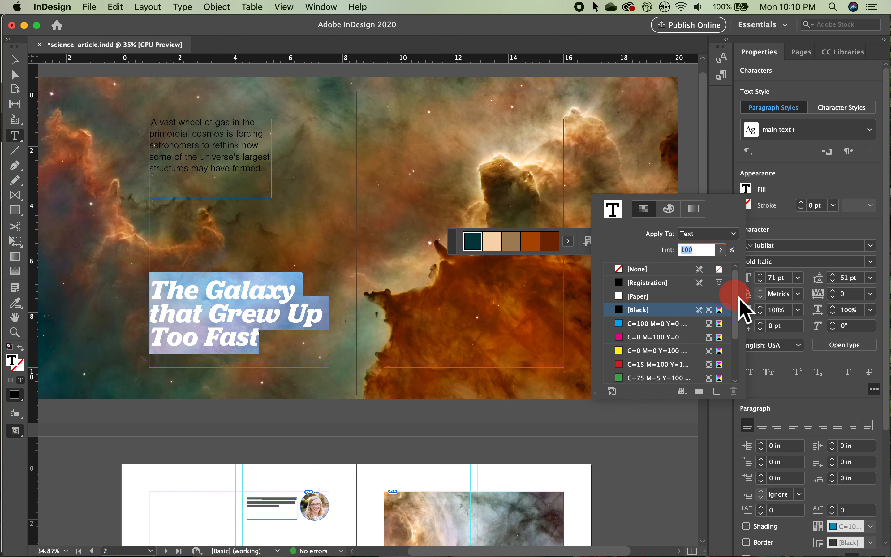
left_click_drag(739, 297, 739, 356)
left_click(608, 378)
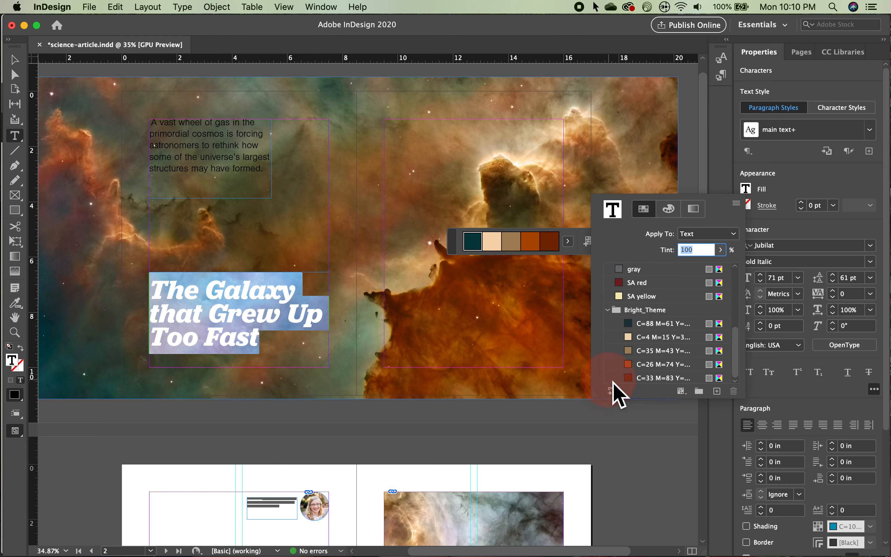
left_click(662, 337)
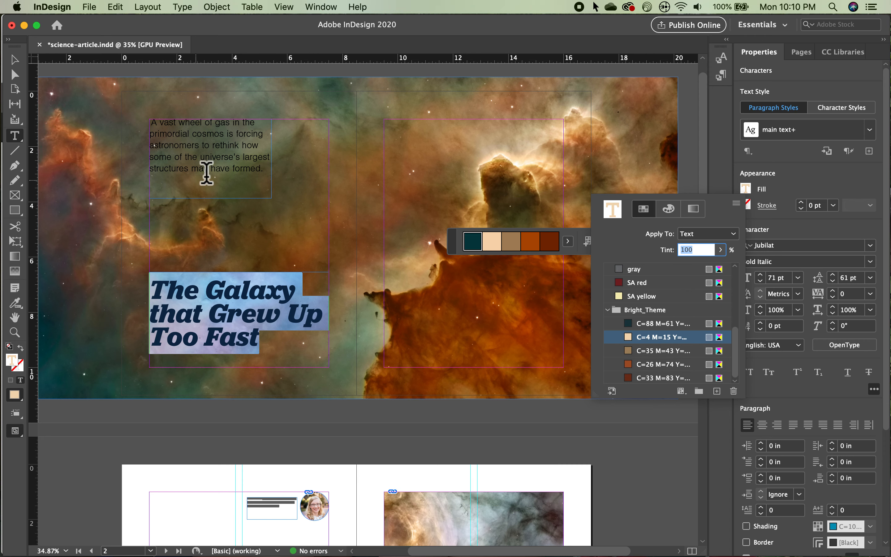
Step: Fill the blurb text with the same light peach Bright_Theme swatch and deselect it
left_click(215, 182)
left_click_drag(270, 181, 143, 124)
left_click(749, 191)
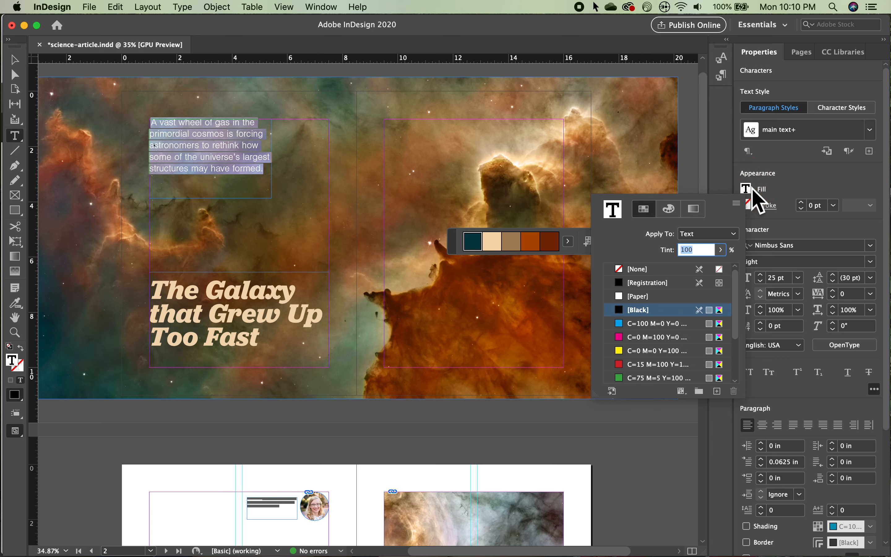
scroll(704, 319, "down", 3)
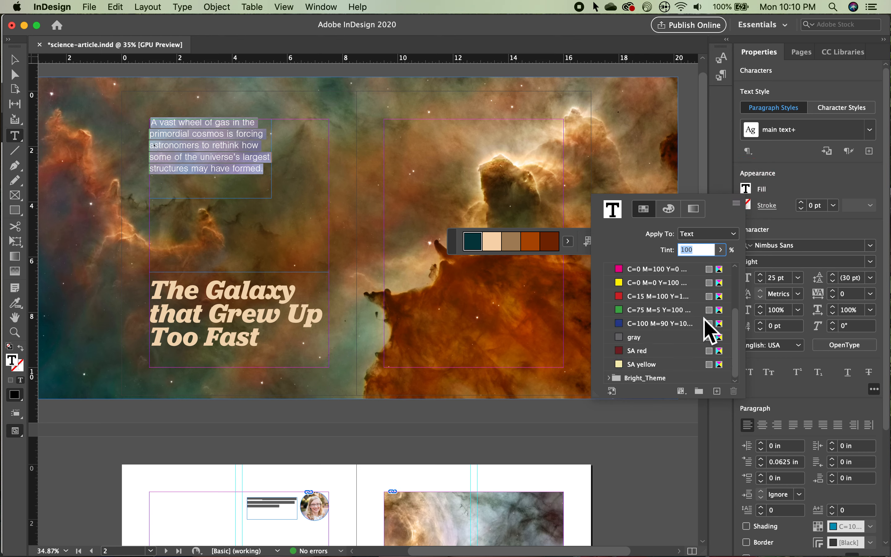
left_click(611, 379)
left_click(643, 337)
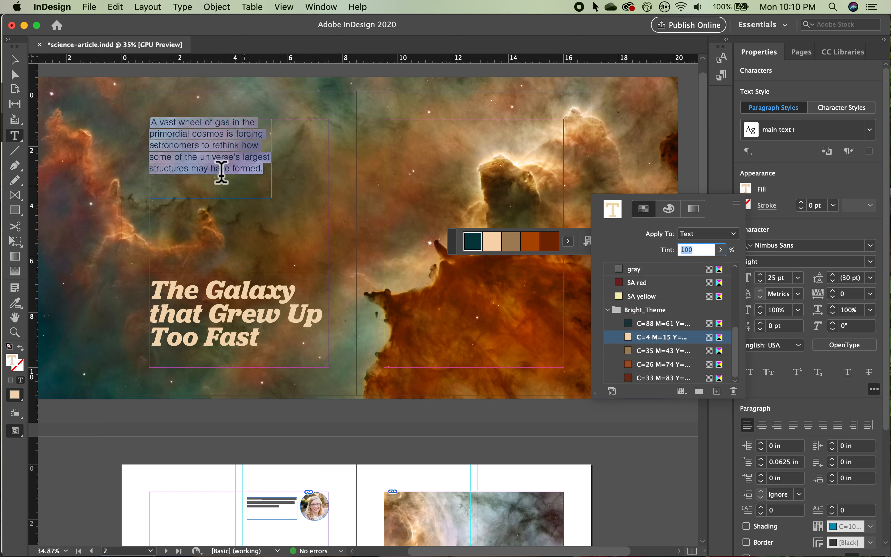
left_click(15, 62)
left_click(85, 74)
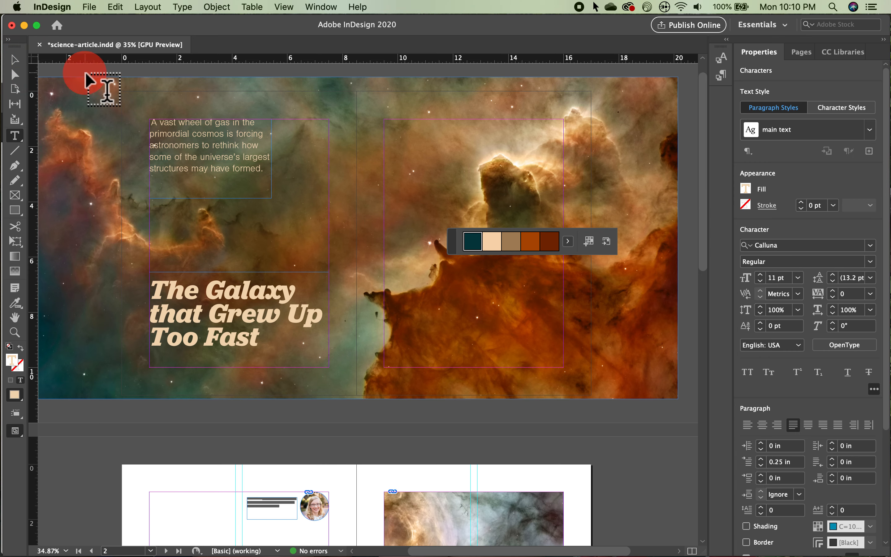
Step: View the spread in Preview mode and move the color theme panel aside
left_click(16, 60)
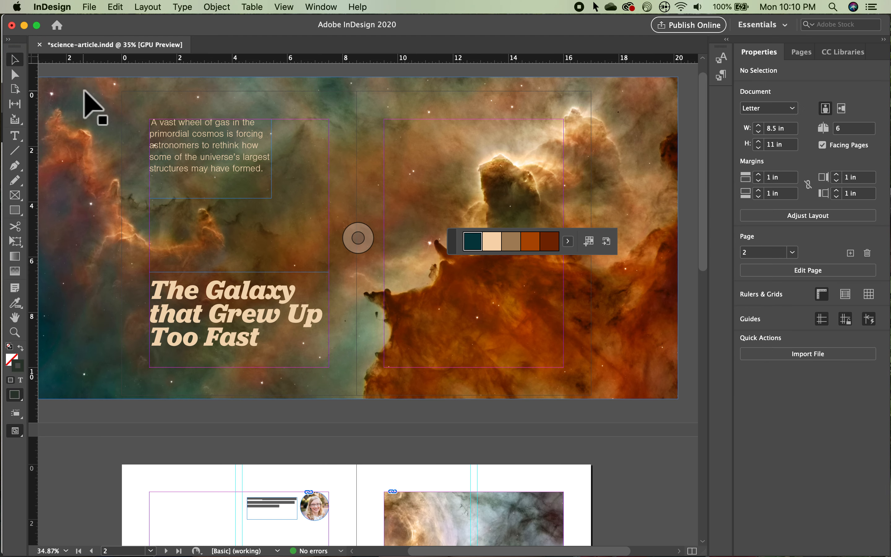
key("w")
left_click_drag(475, 246, 687, 328)
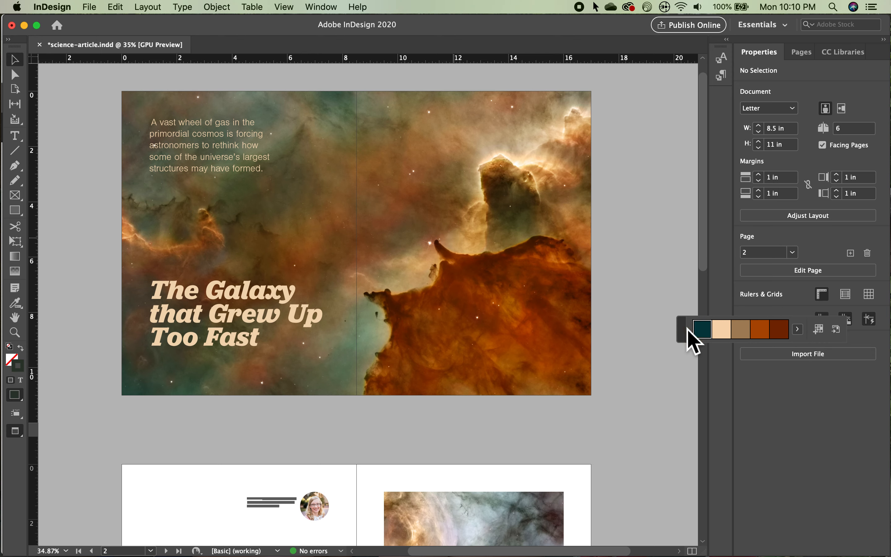